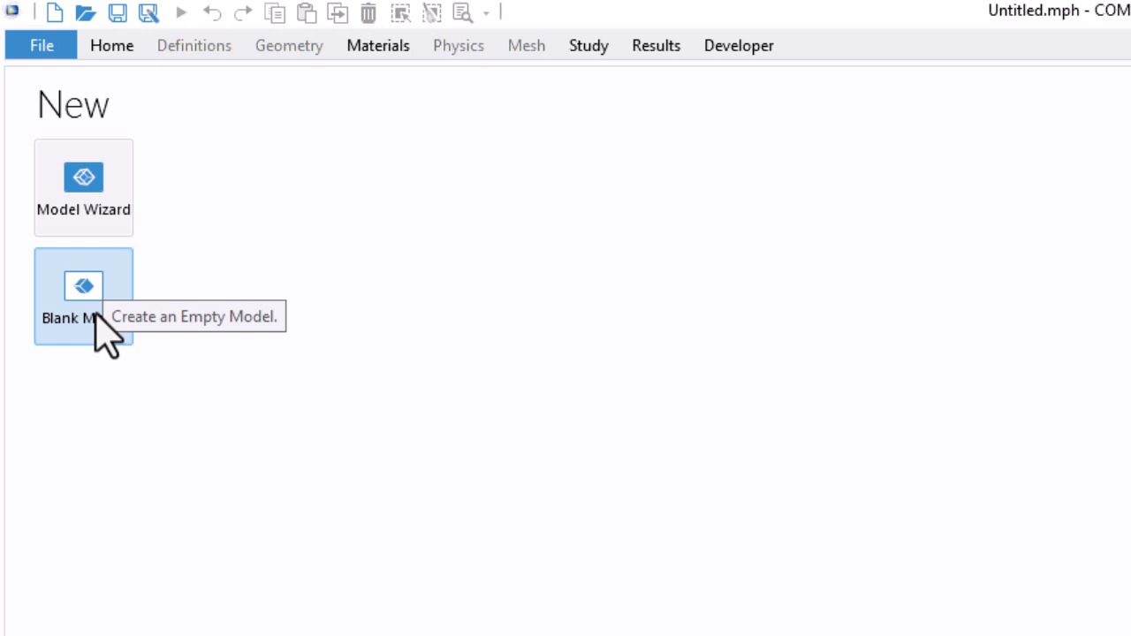
Start a 2D model with the Model Wizard and add the Electrostatics (es) interface from the AC/DC Electric Fields and Currents physics.
left_click(88, 221)
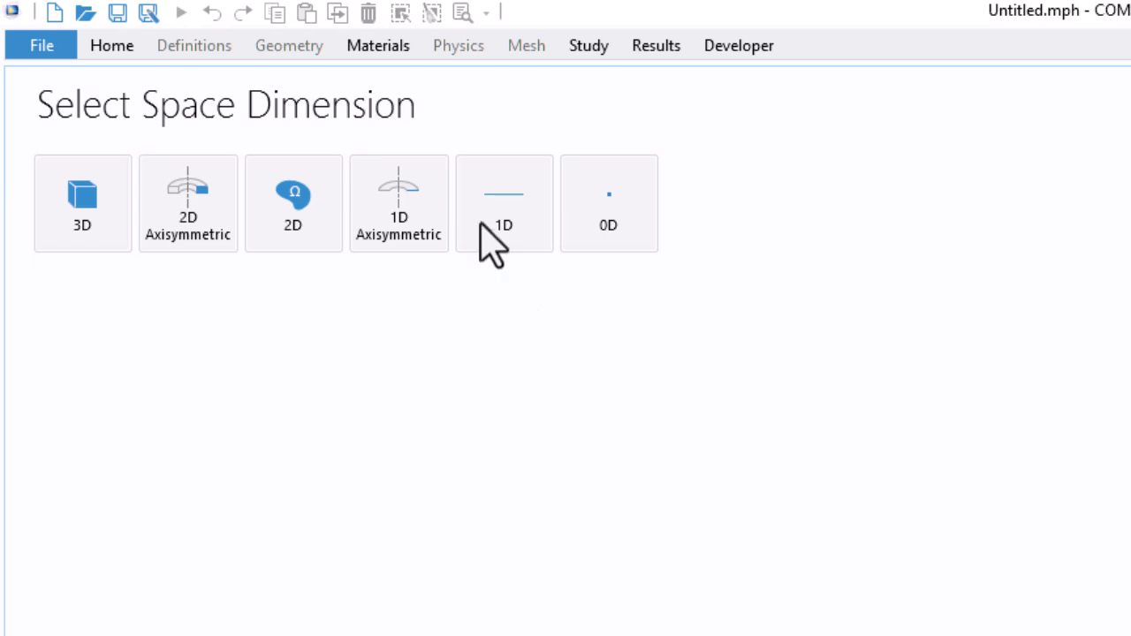
left_click(311, 217)
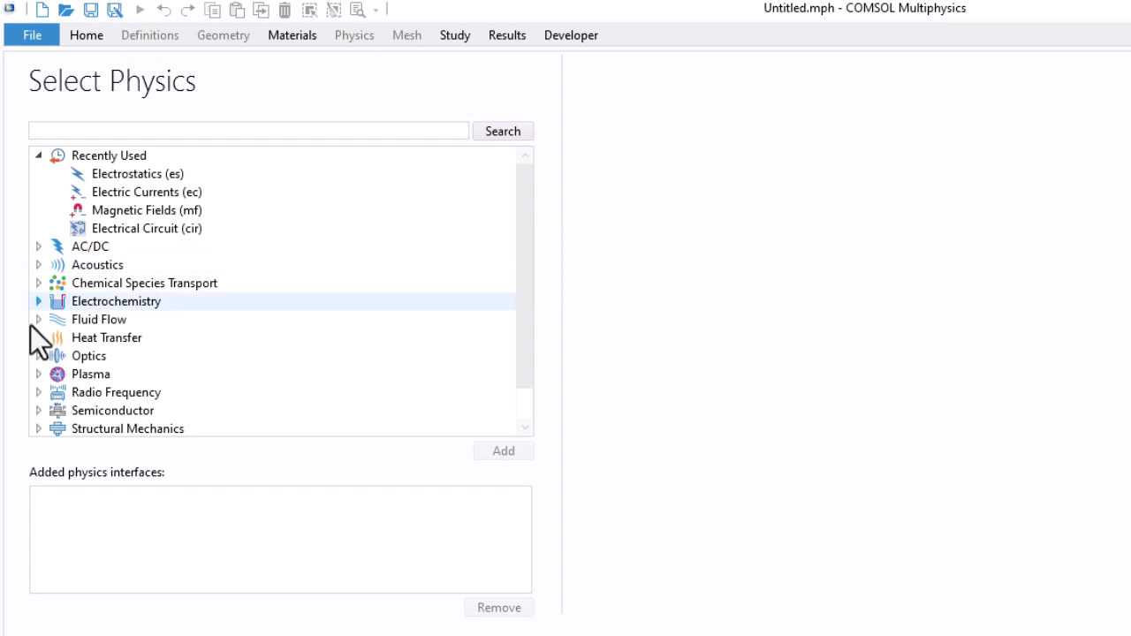
left_click_drag(527, 265, 526, 300)
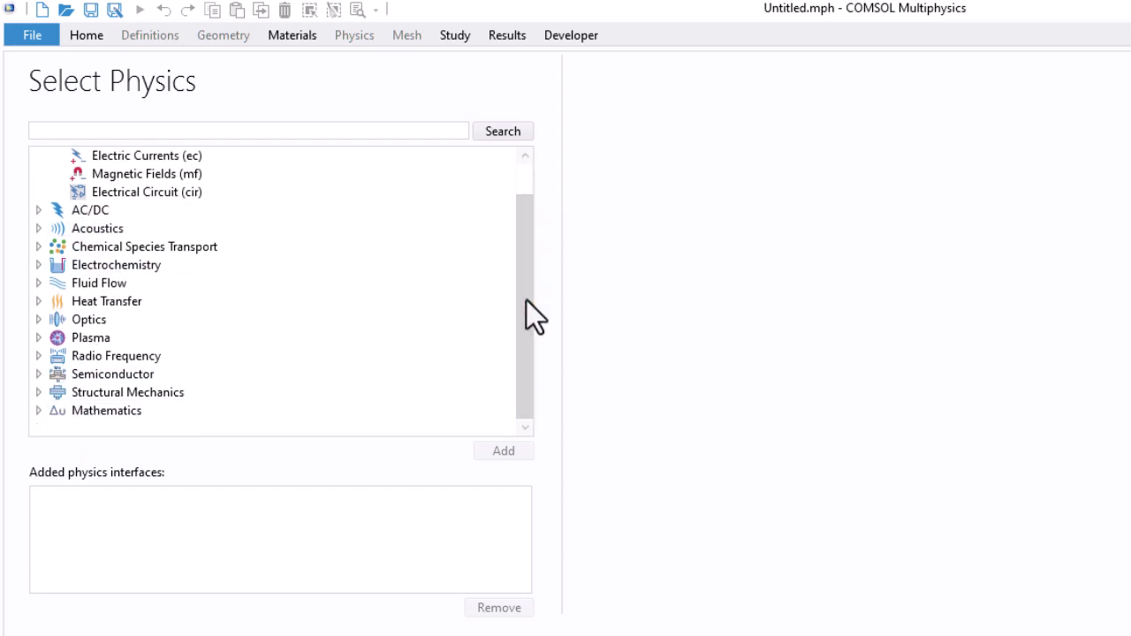
left_click(40, 210)
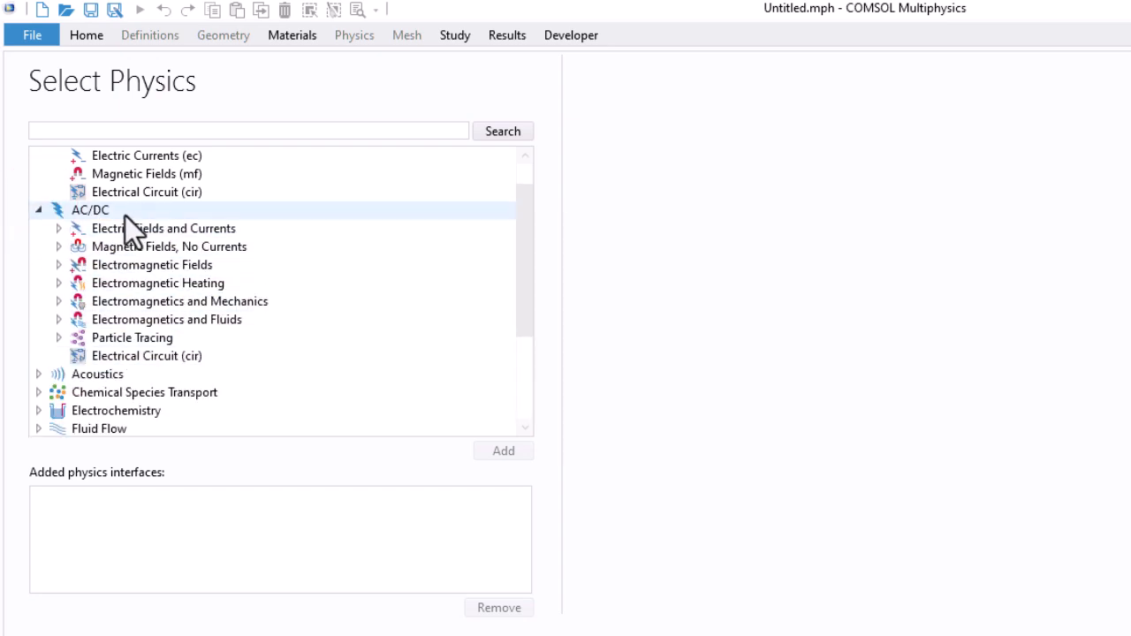
left_click(58, 228)
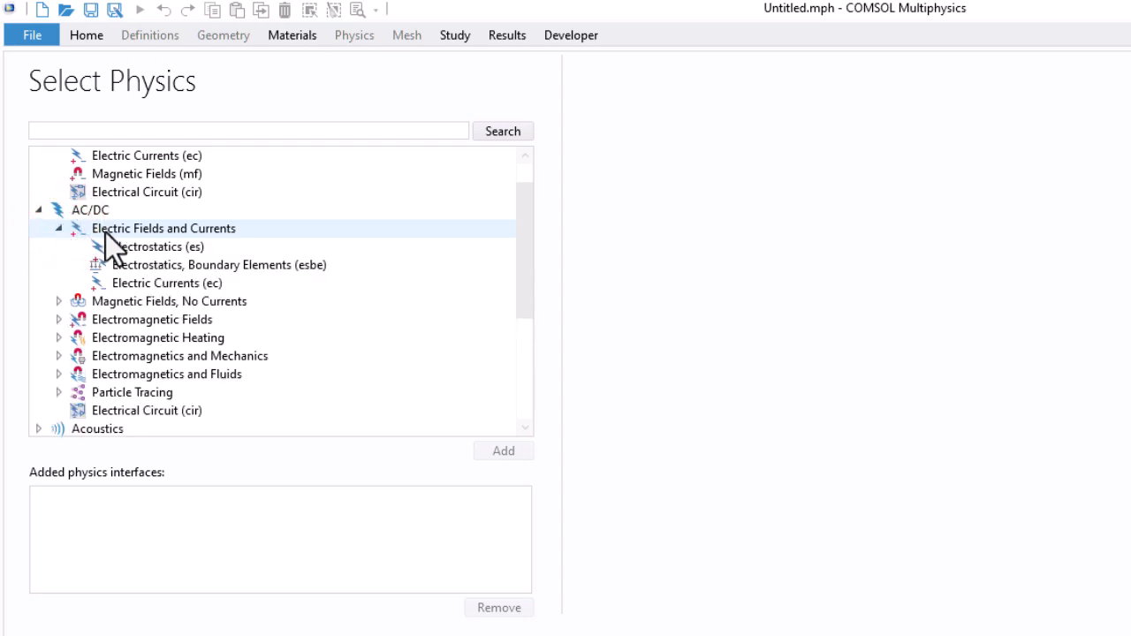
left_click(212, 243)
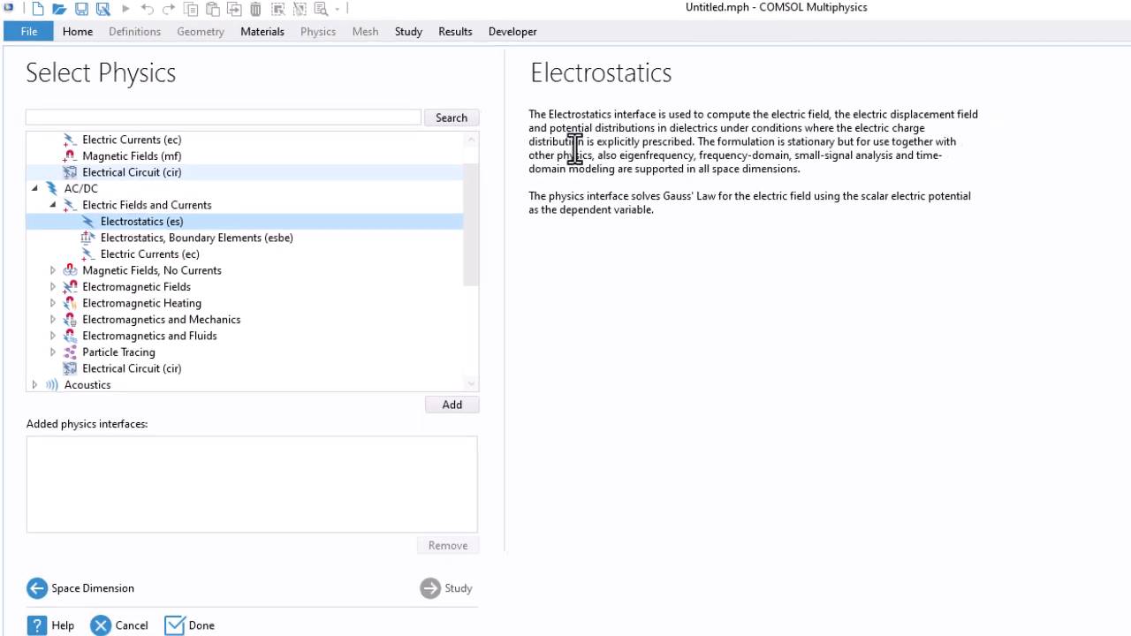
left_click(611, 146)
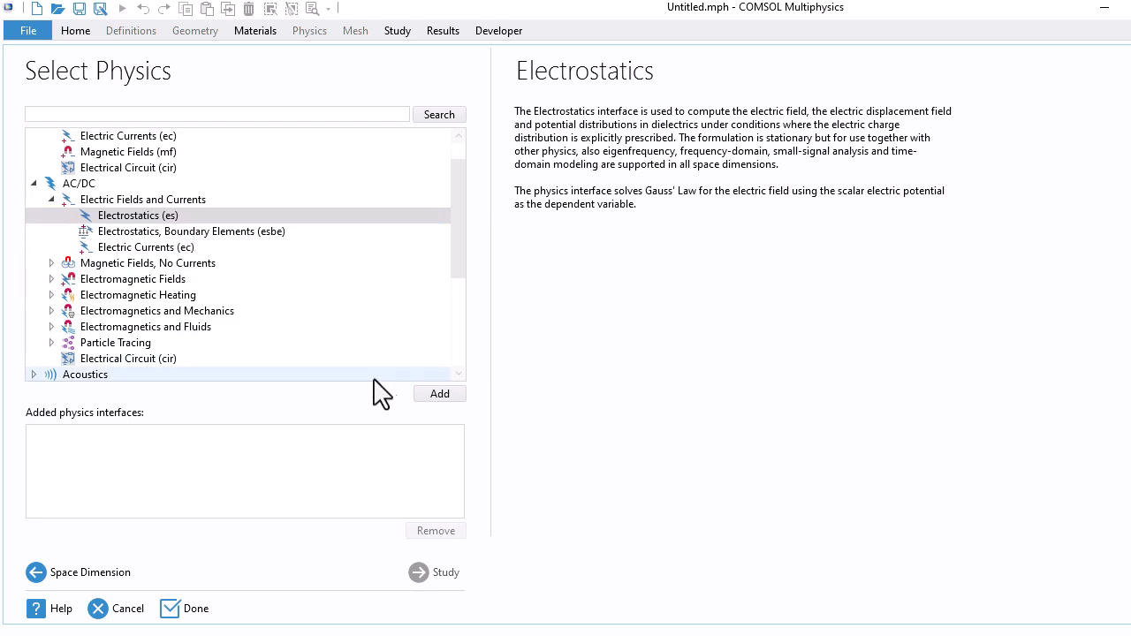
left_click(435, 395)
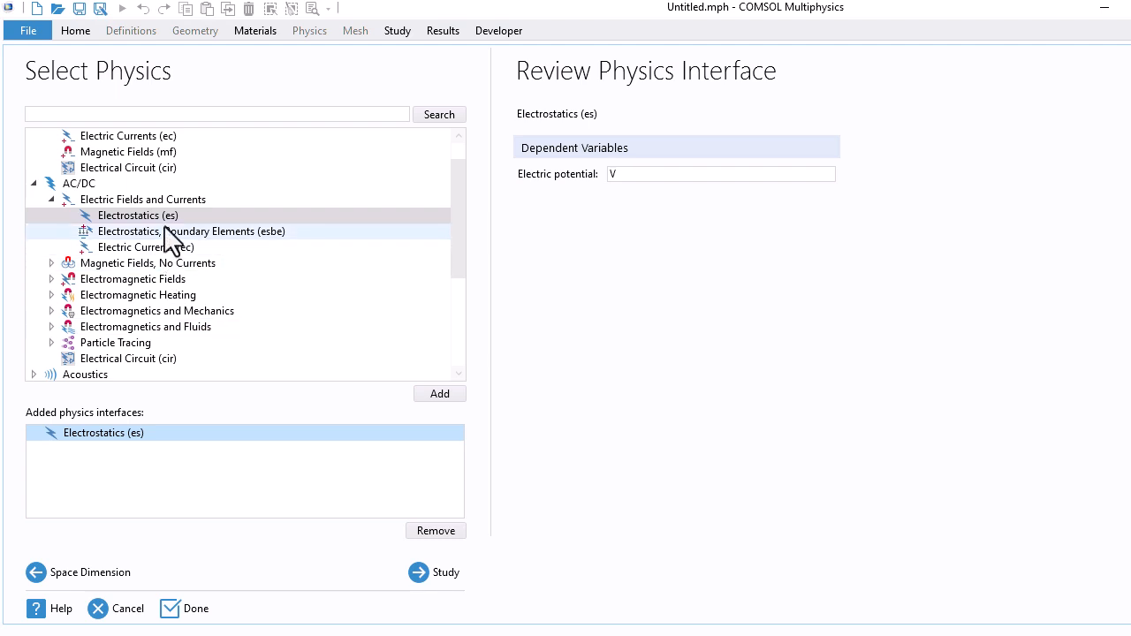
Add a second Electrostatics interface and remove it from the added physics interfaces.
double_click(613, 174)
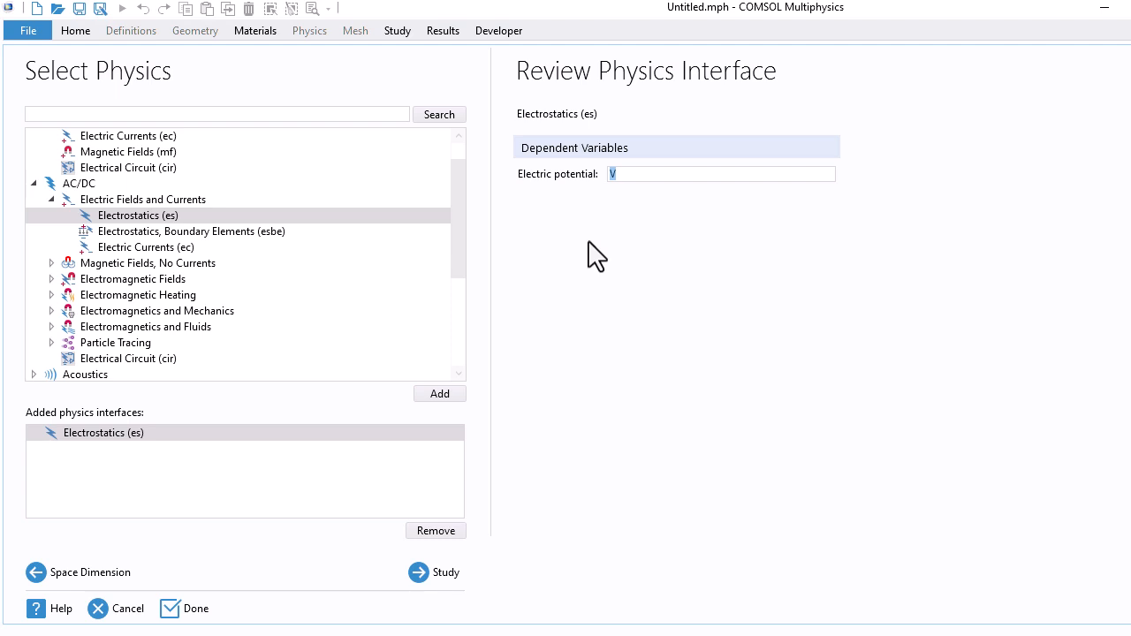
double_click(154, 219)
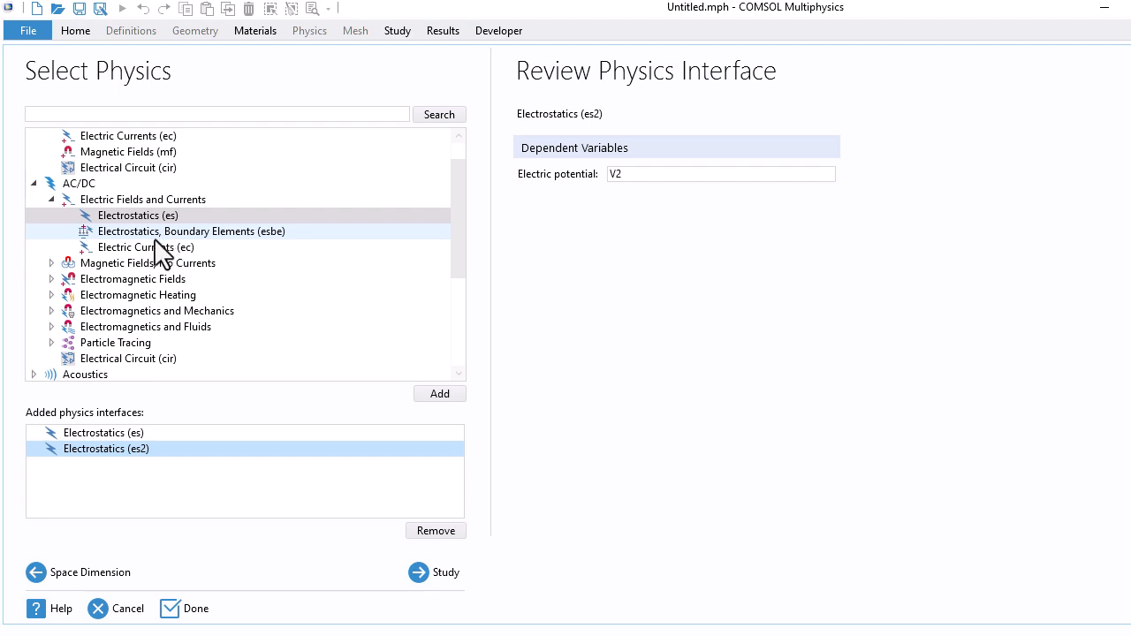
left_click(437, 532)
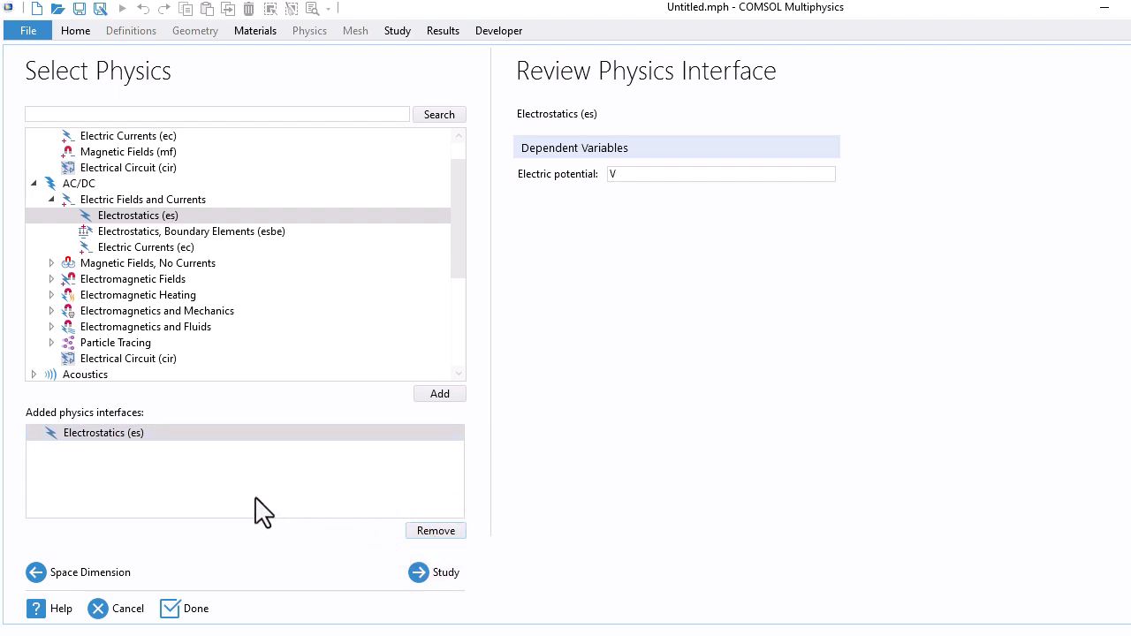
Choose the Stationary study after reviewing the available study types, and complete the model setup.
left_click(424, 573)
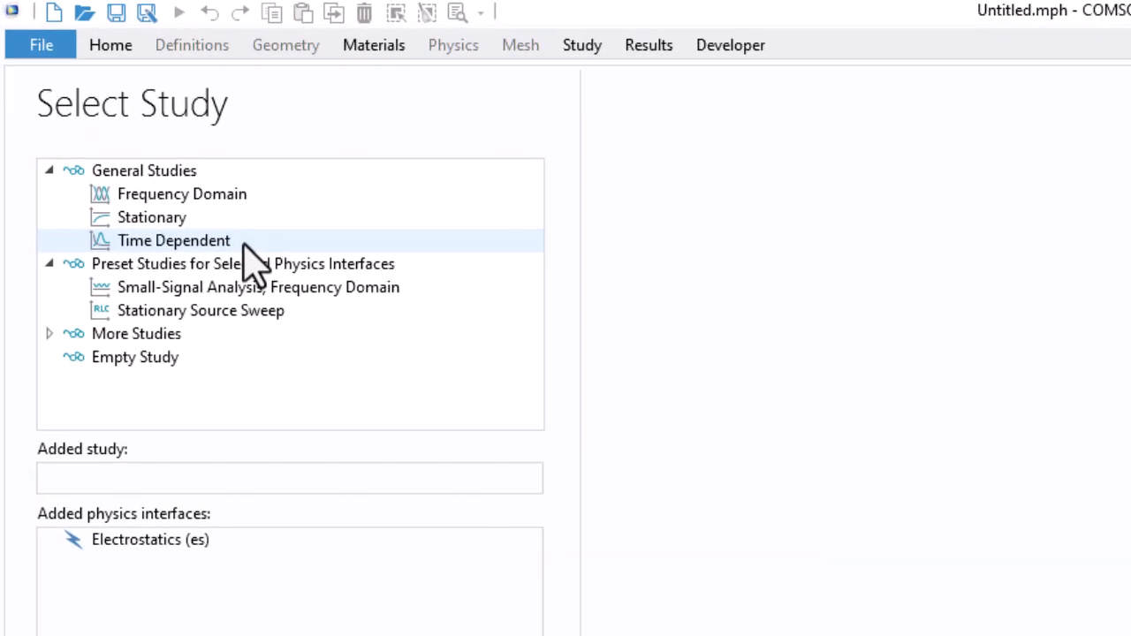
left_click(203, 198)
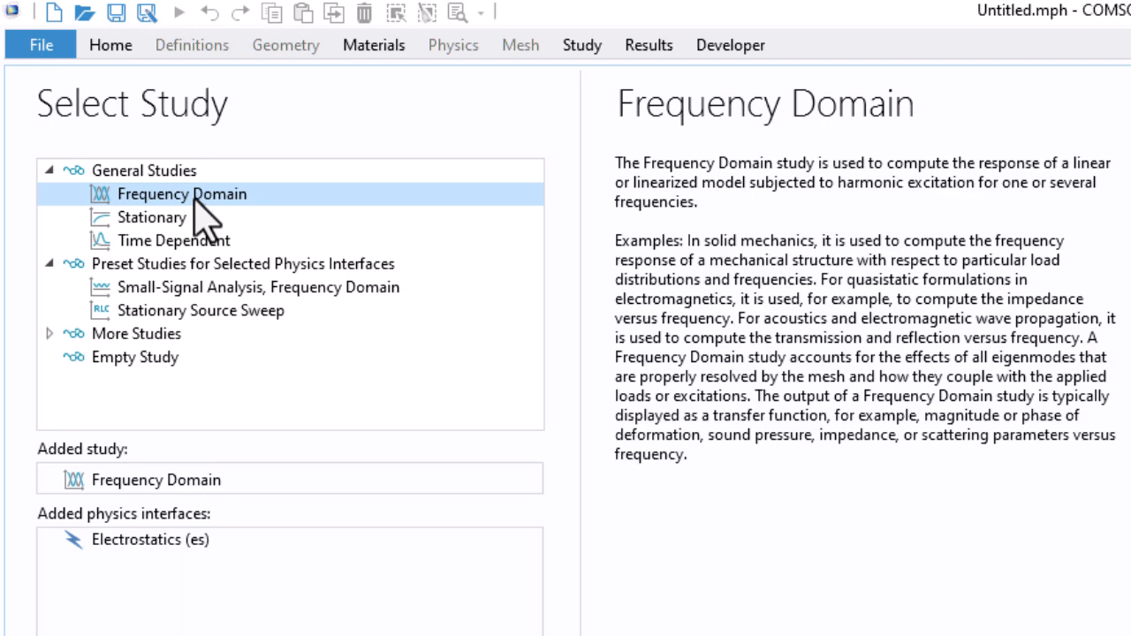
left_click(179, 218)
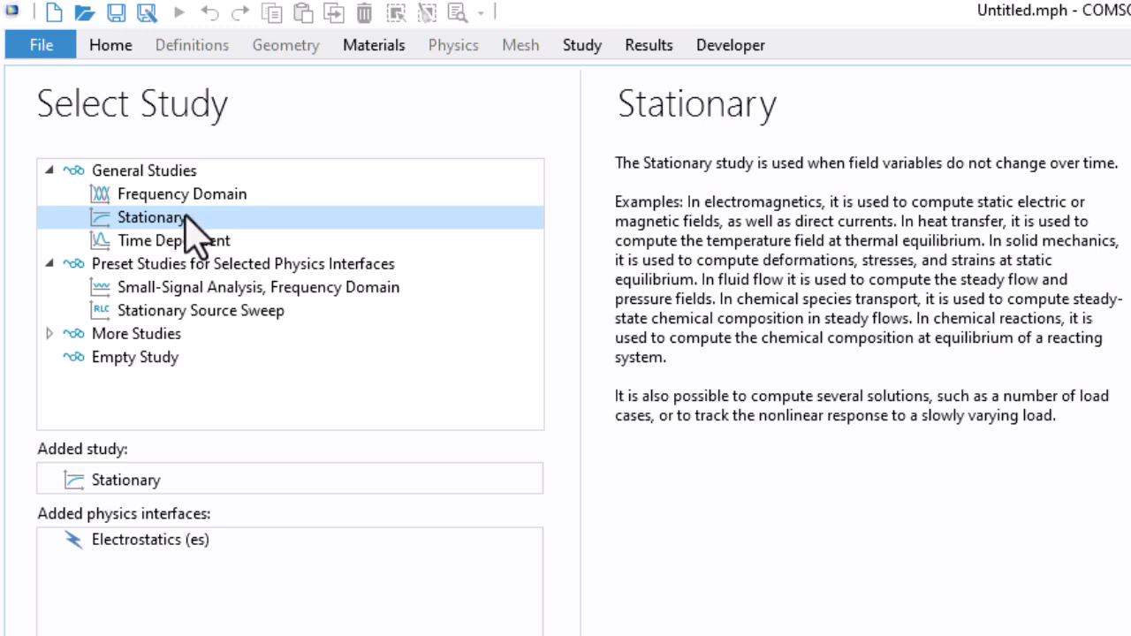
left_click(182, 241)
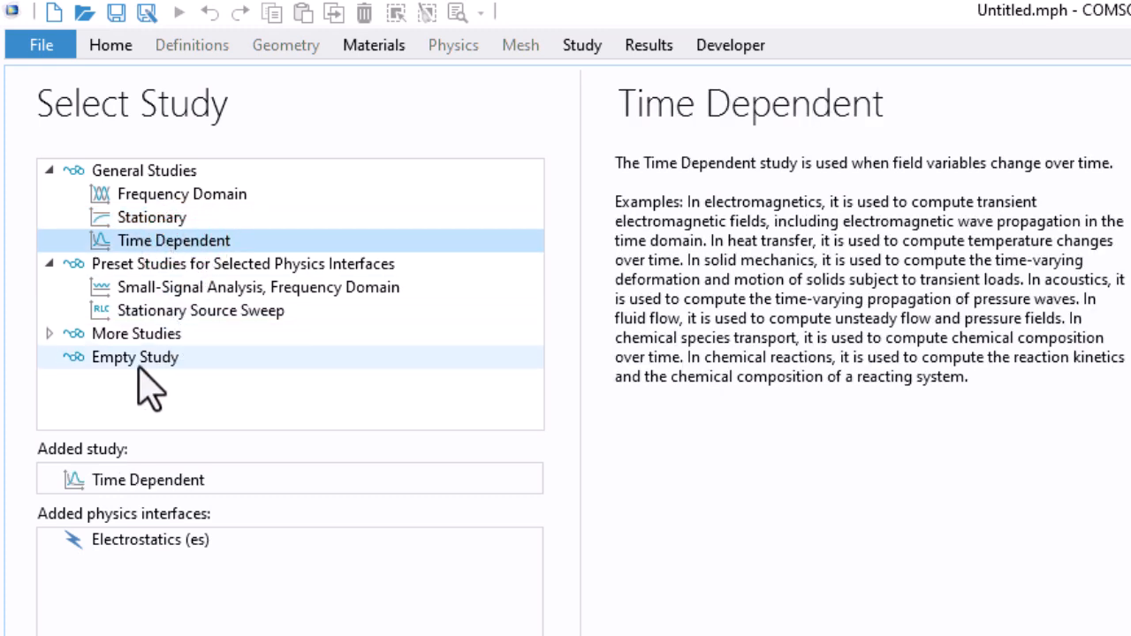
left_click(49, 334)
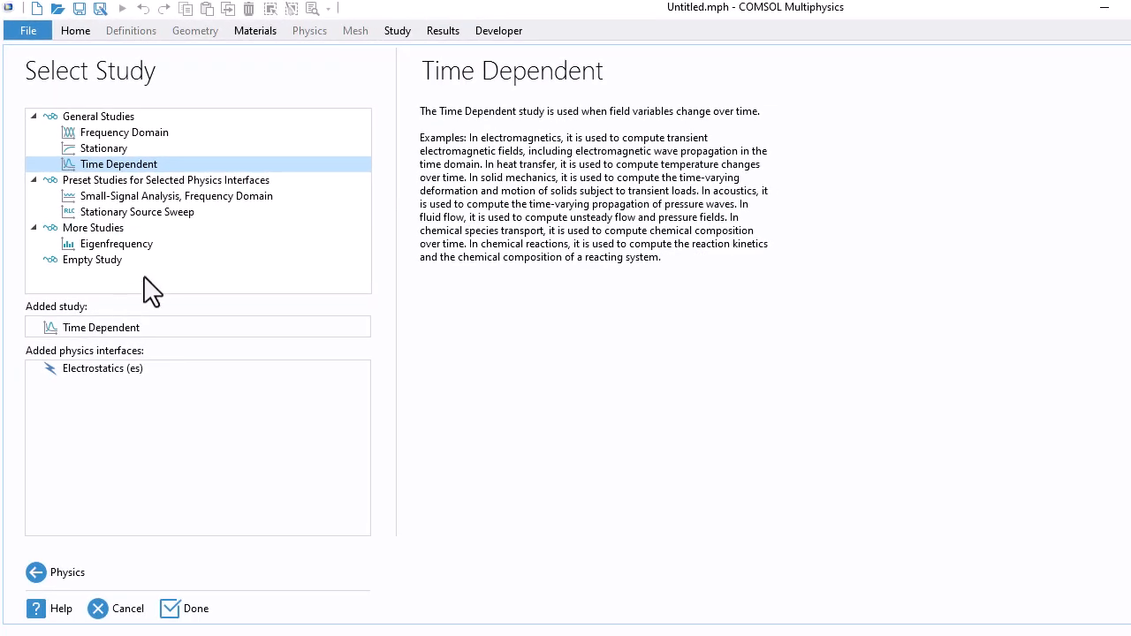
left_click(111, 149)
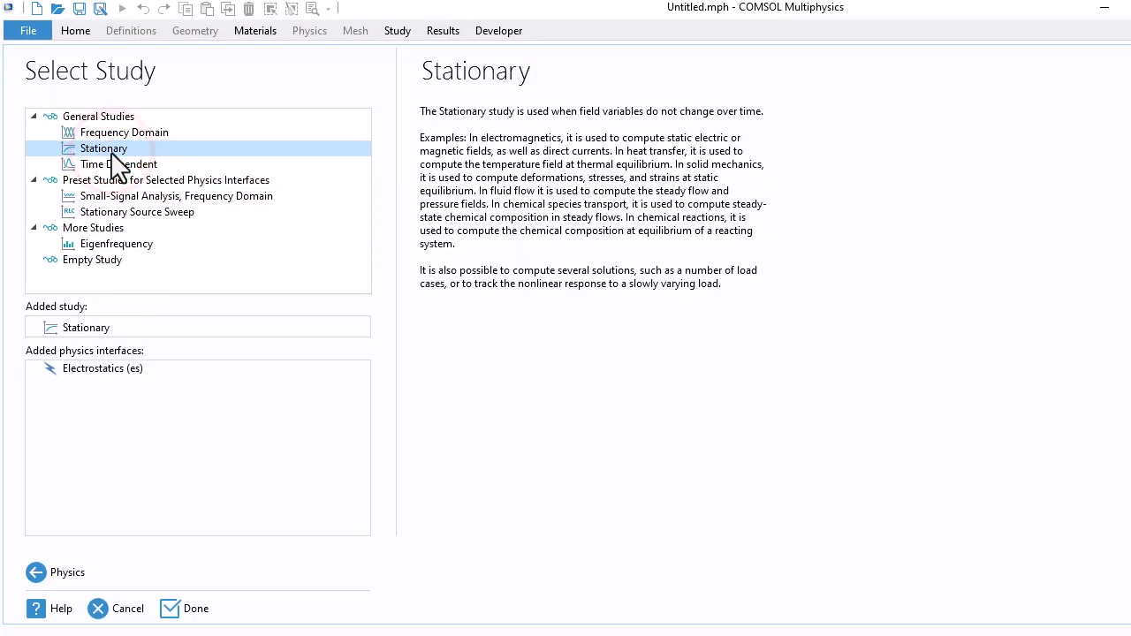
left_click(186, 608)
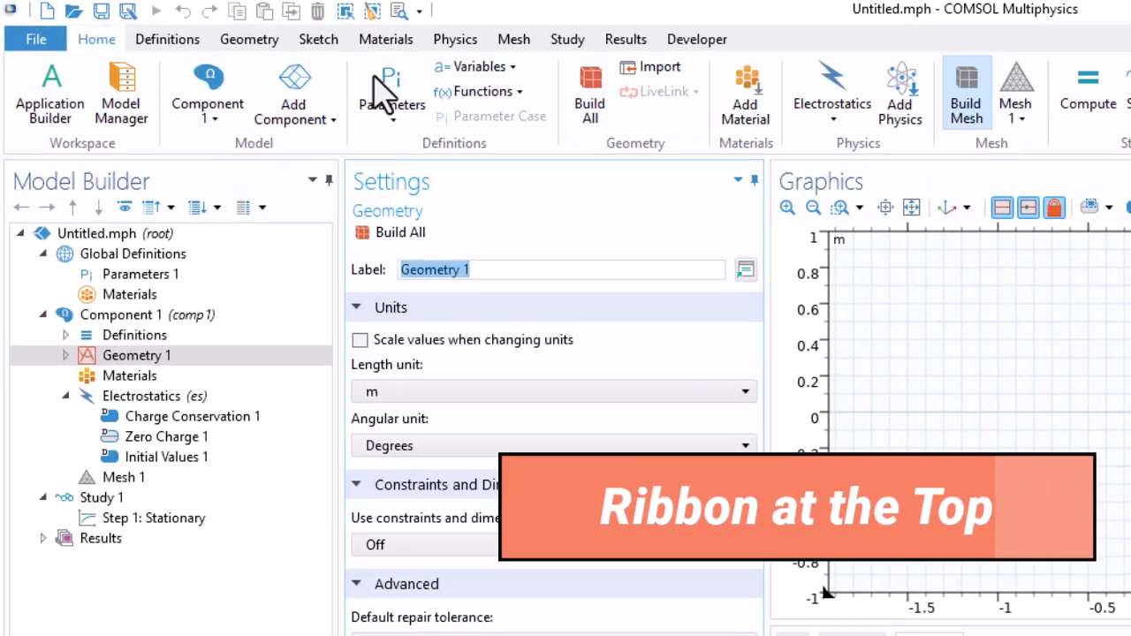
Examine the ribbon commands available for definitions, geometry, materials, physics, mesh, study and results.
left_click(125, 29)
left_click(72, 30)
left_click(180, 44)
left_click(357, 43)
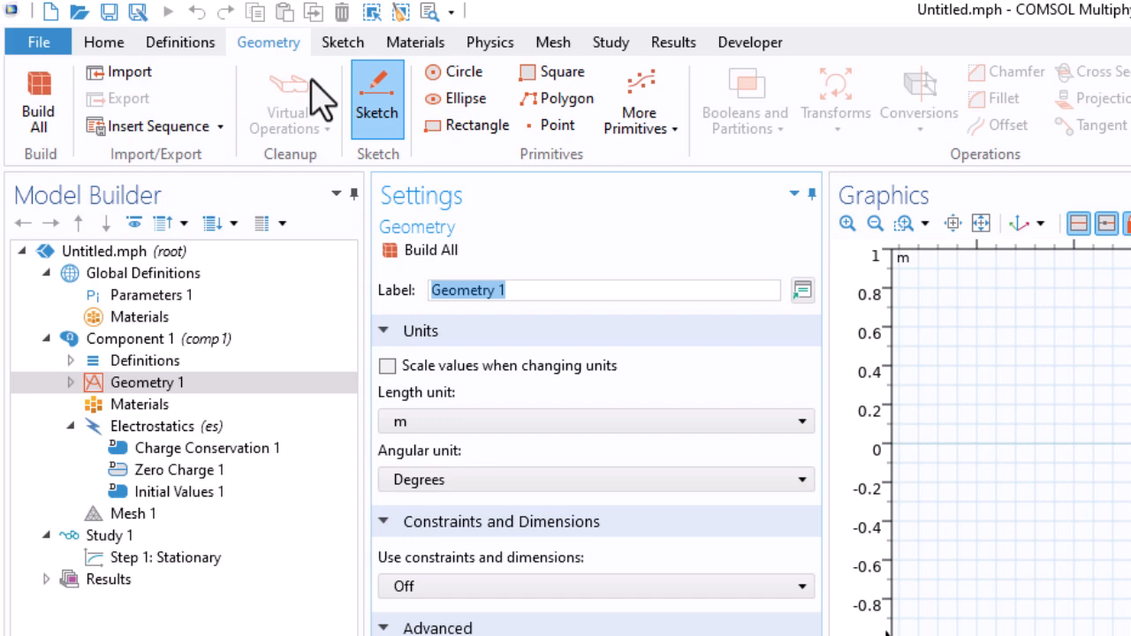
left_click(181, 43)
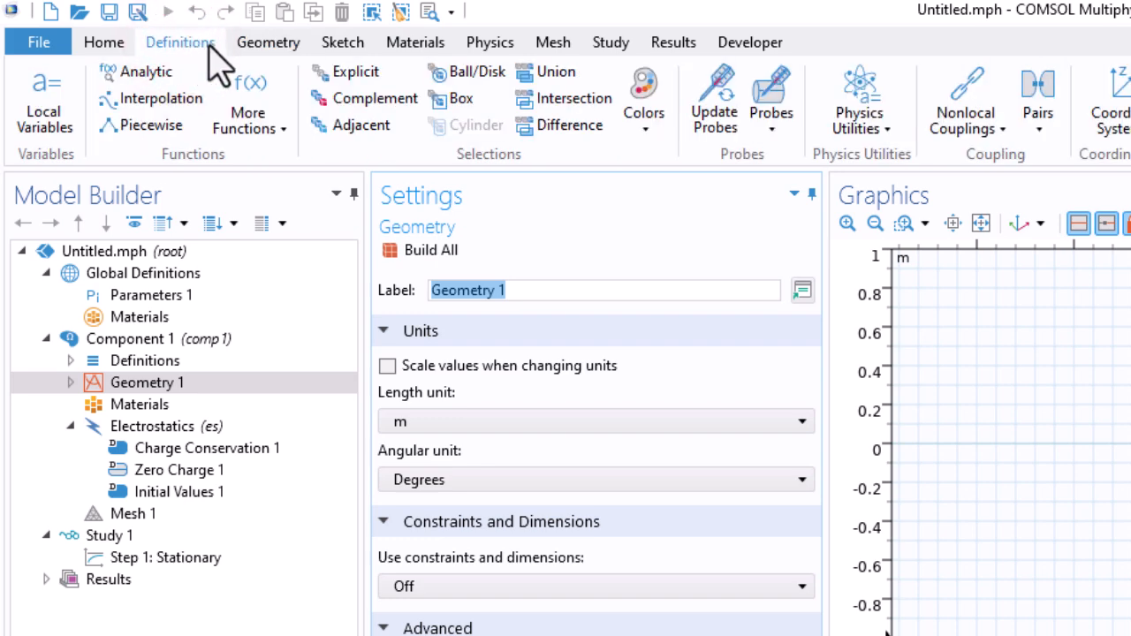
left_click(243, 43)
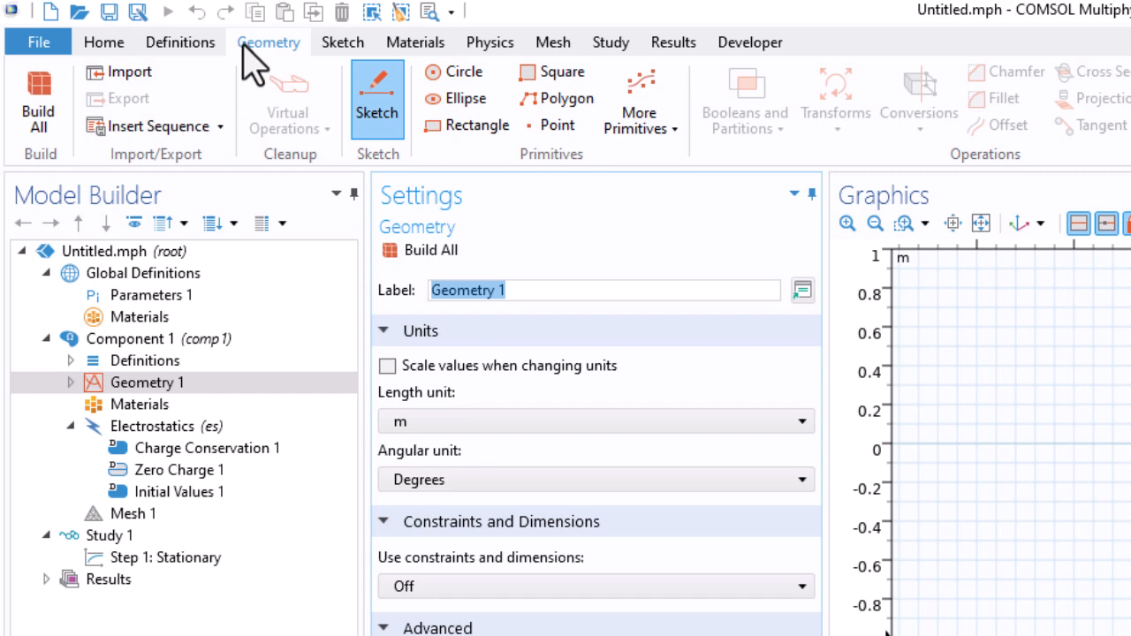
left_click(410, 41)
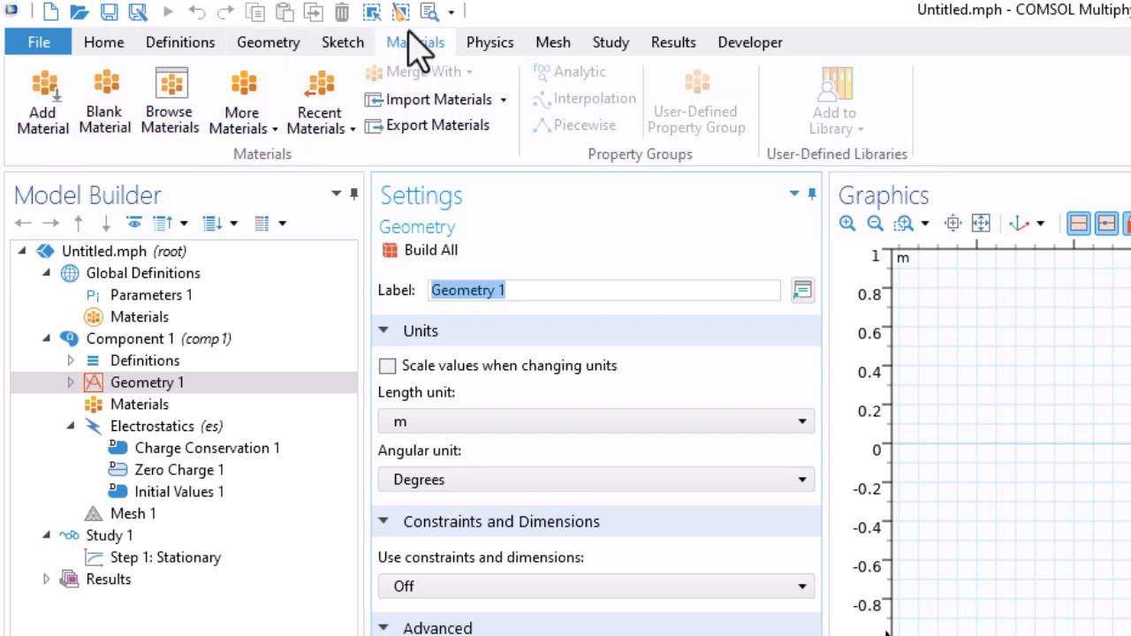
left_click(442, 40)
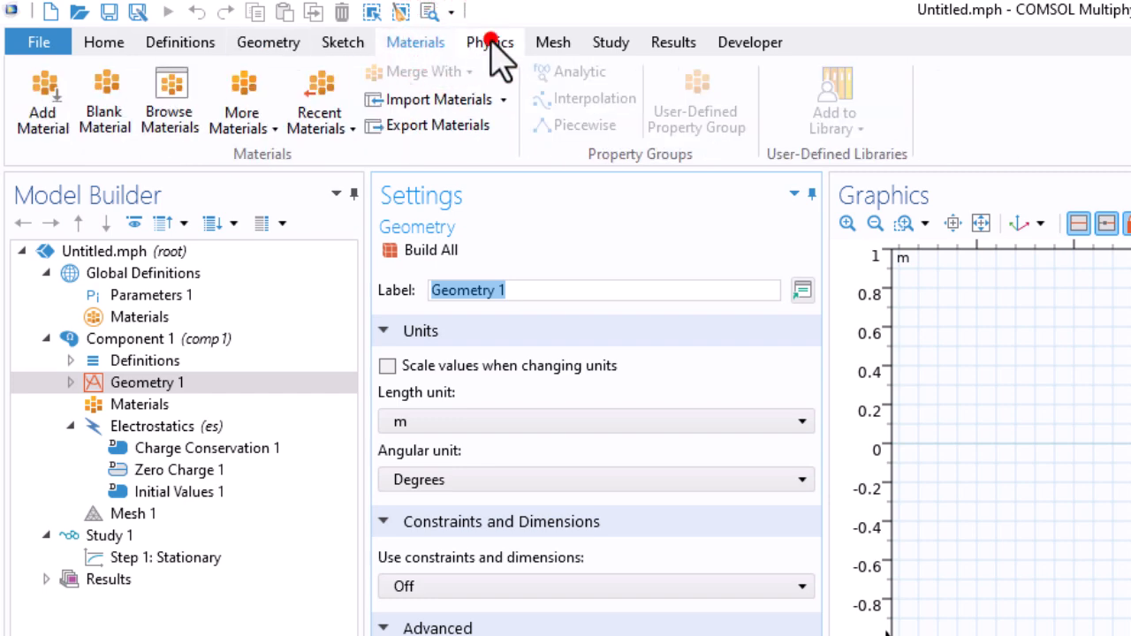
left_click(493, 46)
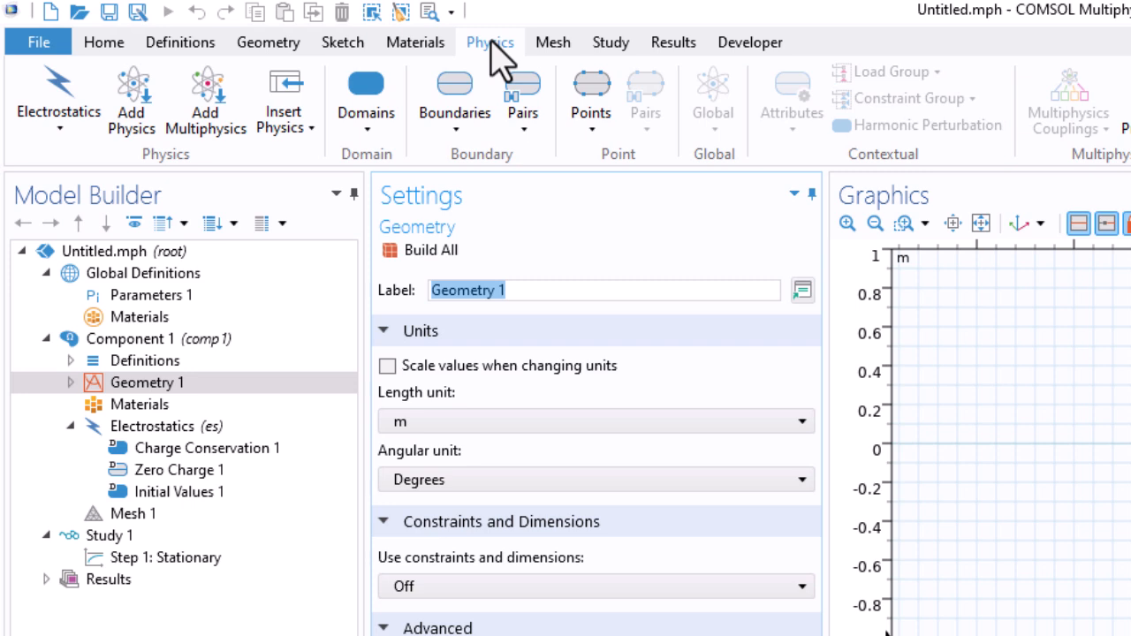
left_click(547, 44)
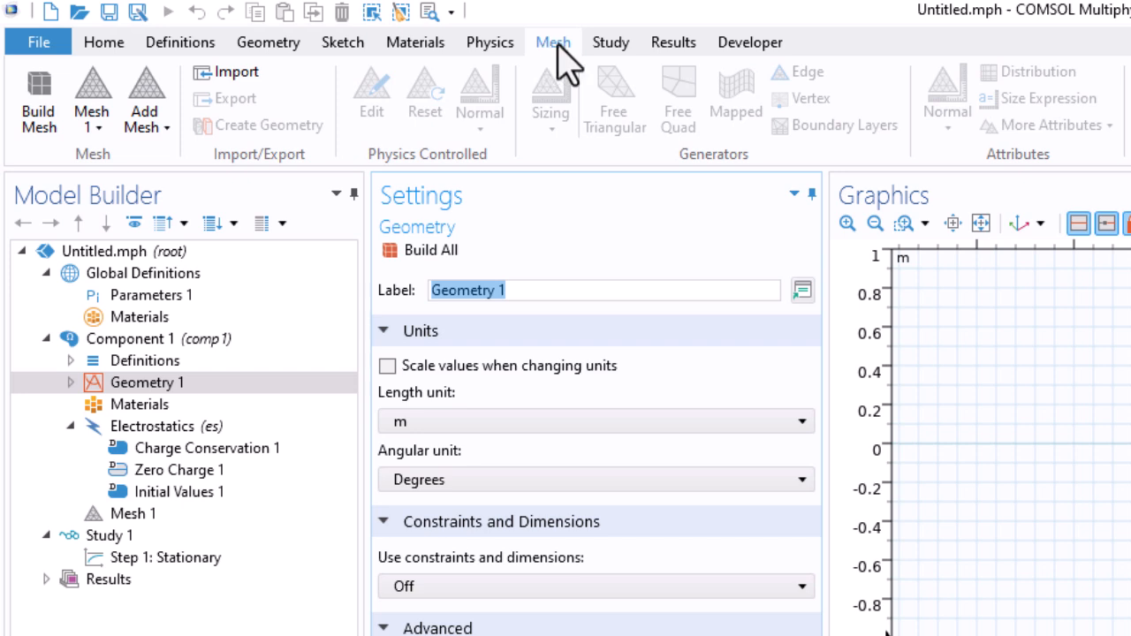
left_click(600, 46)
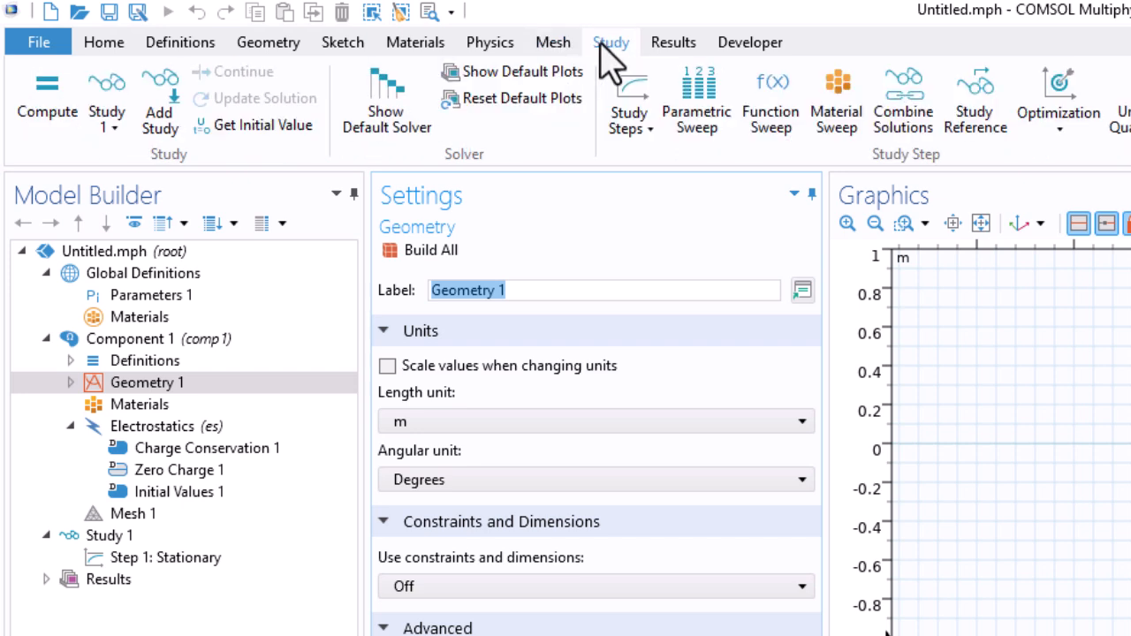
left_click(673, 49)
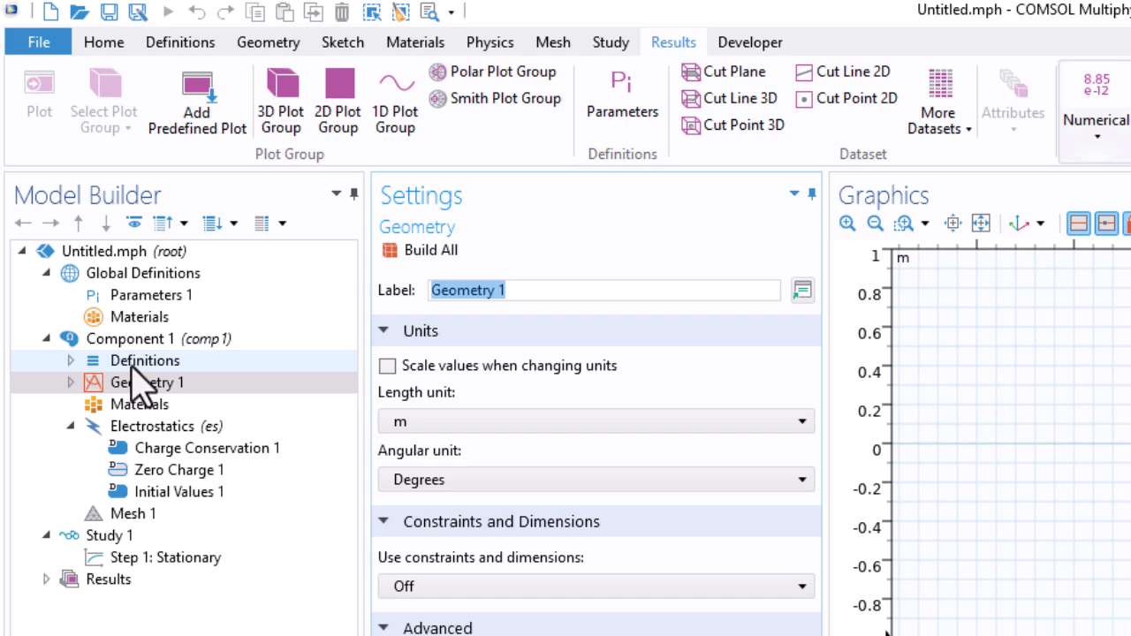
Examine the geometry operations available for Geometry 1 and the settings of Component 1.
left_click(265, 42)
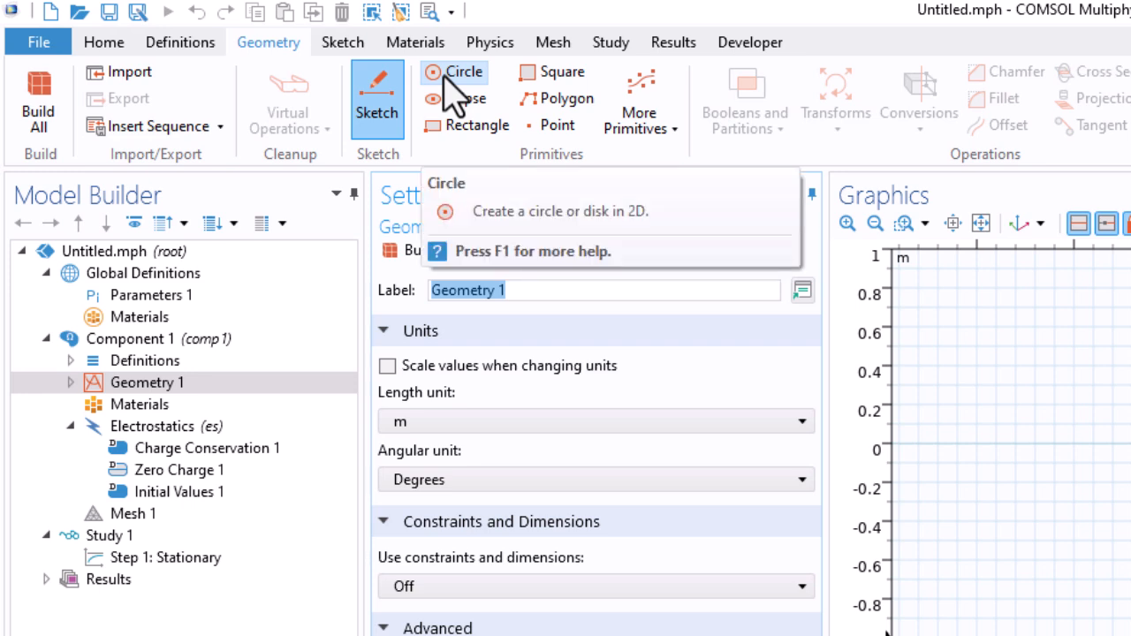
left_click(73, 385)
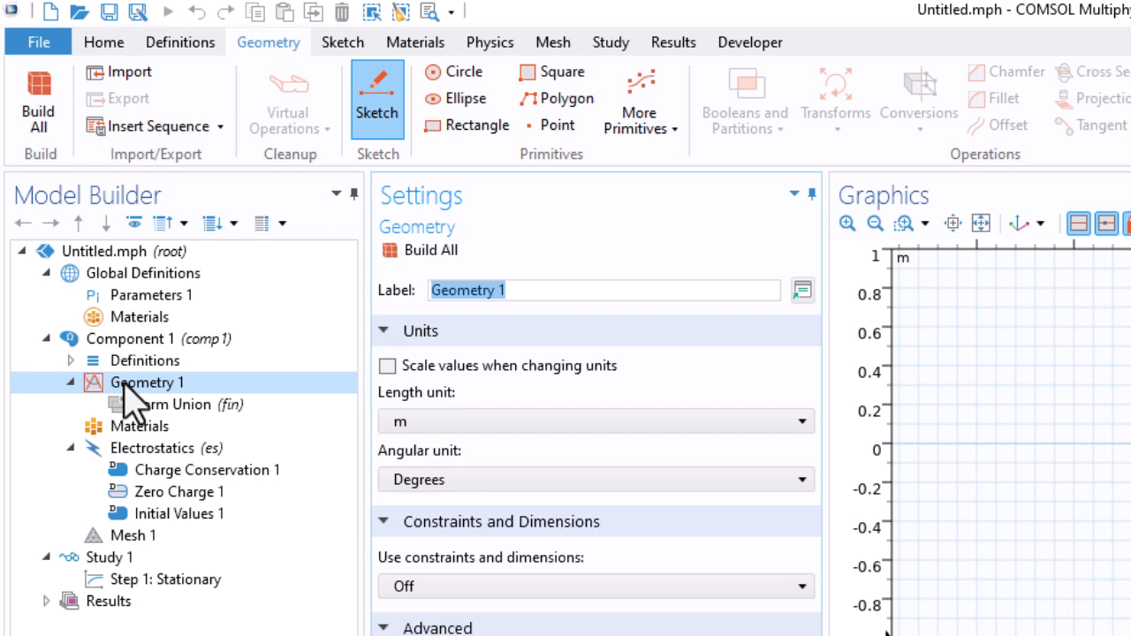
right_click(128, 396)
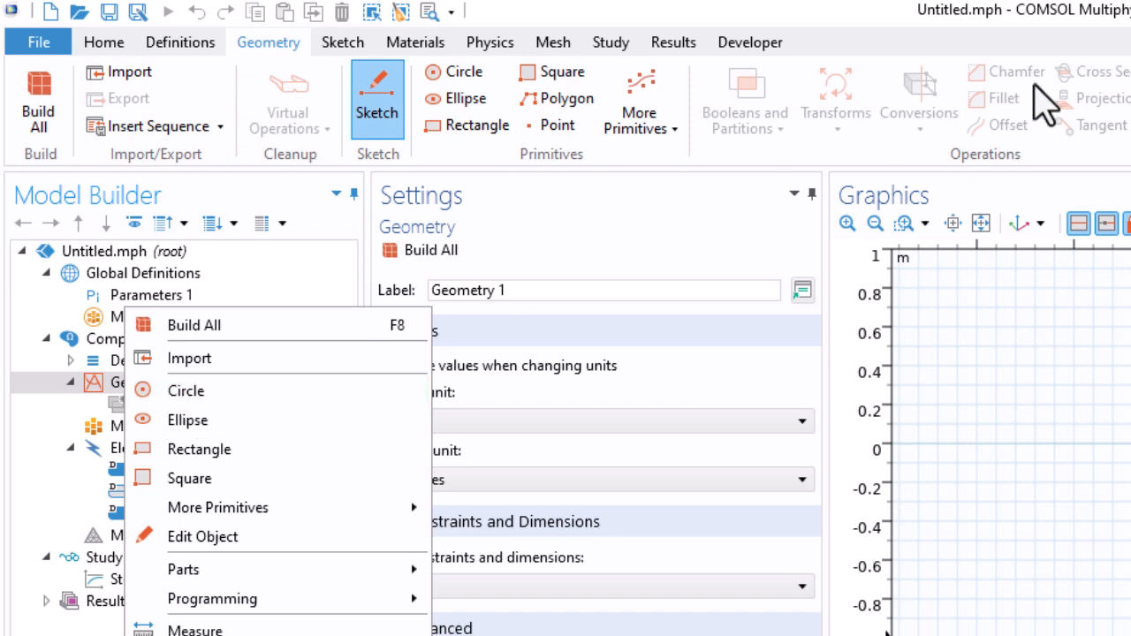
left_click(40, 426)
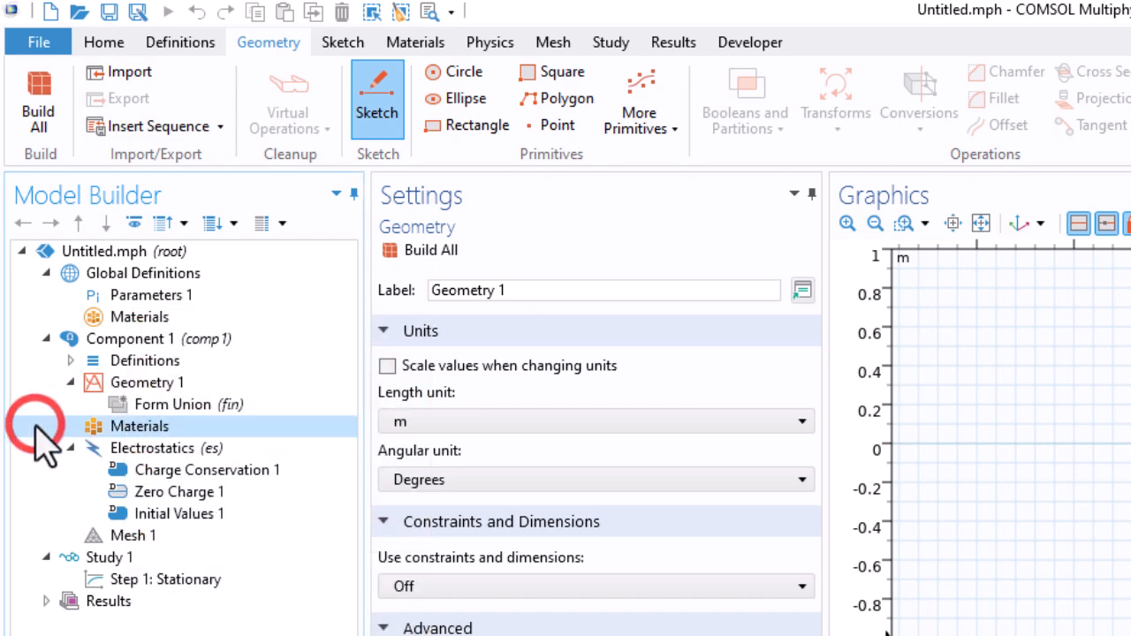
left_click(137, 337)
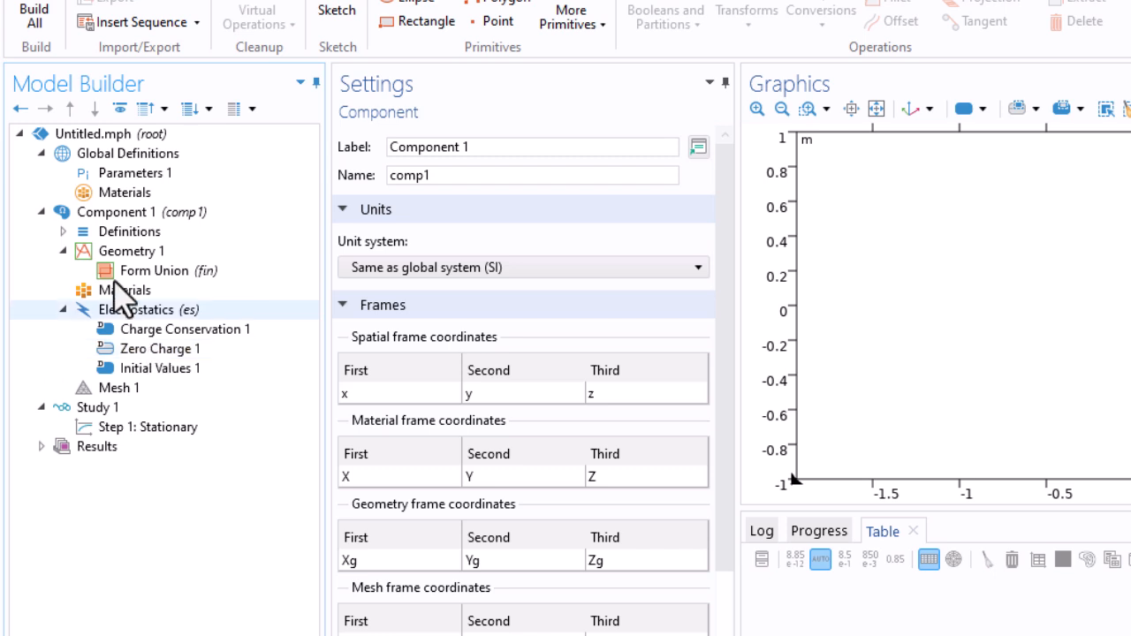
Collapse the Global Definitions, Component 1 and Study 1 branches of the model tree and select Global Definitions.
left_click(41, 153)
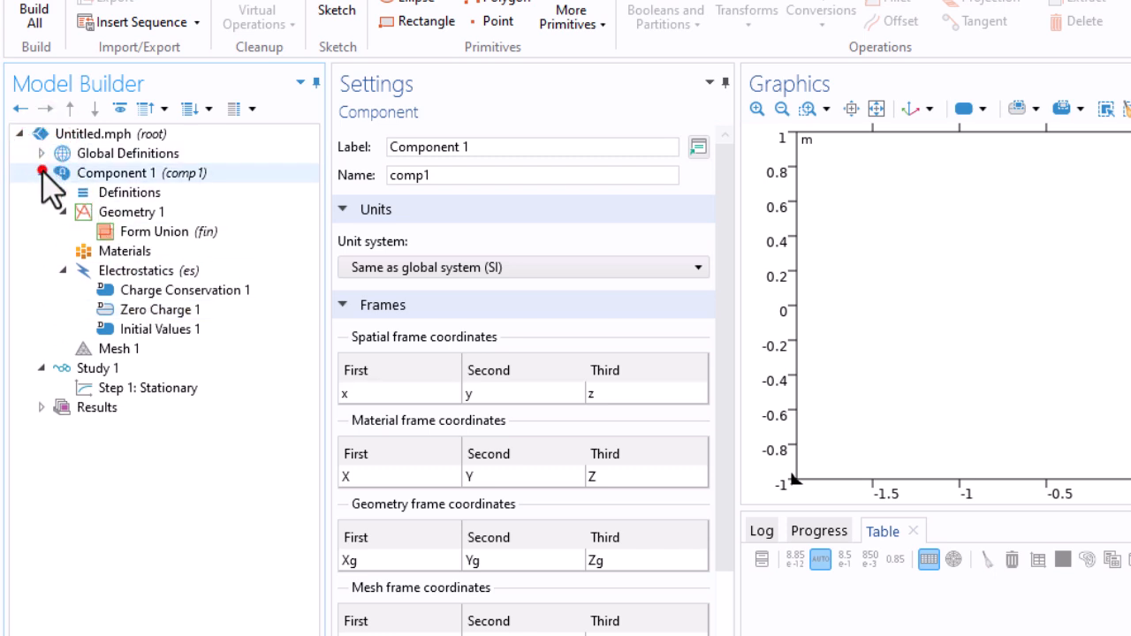
left_click(41, 174)
left_click(41, 192)
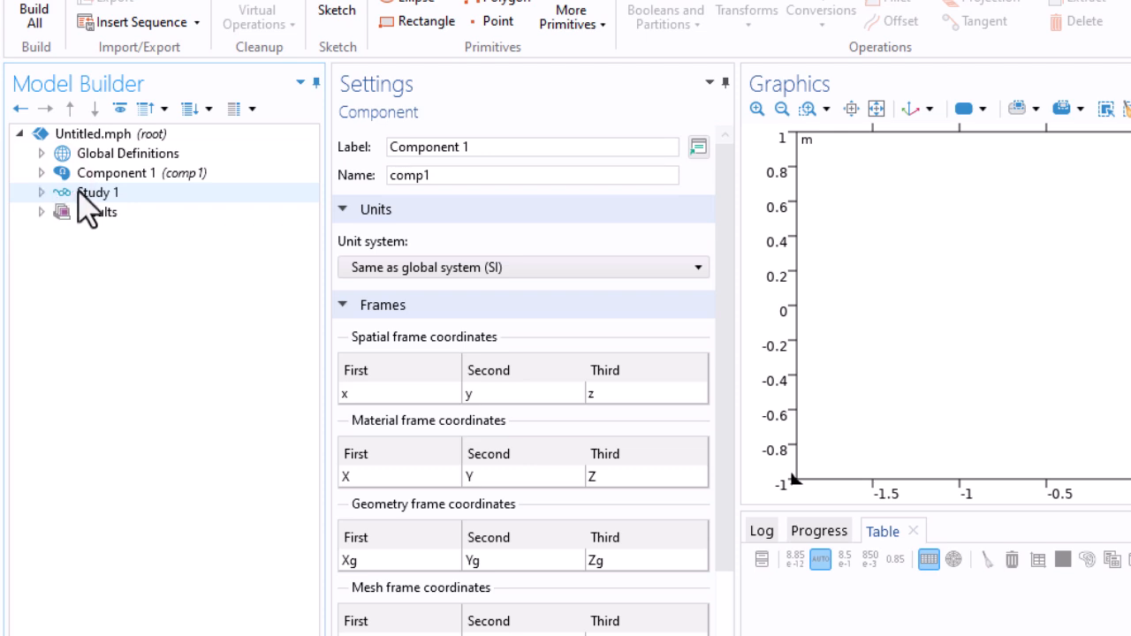
left_click(128, 156)
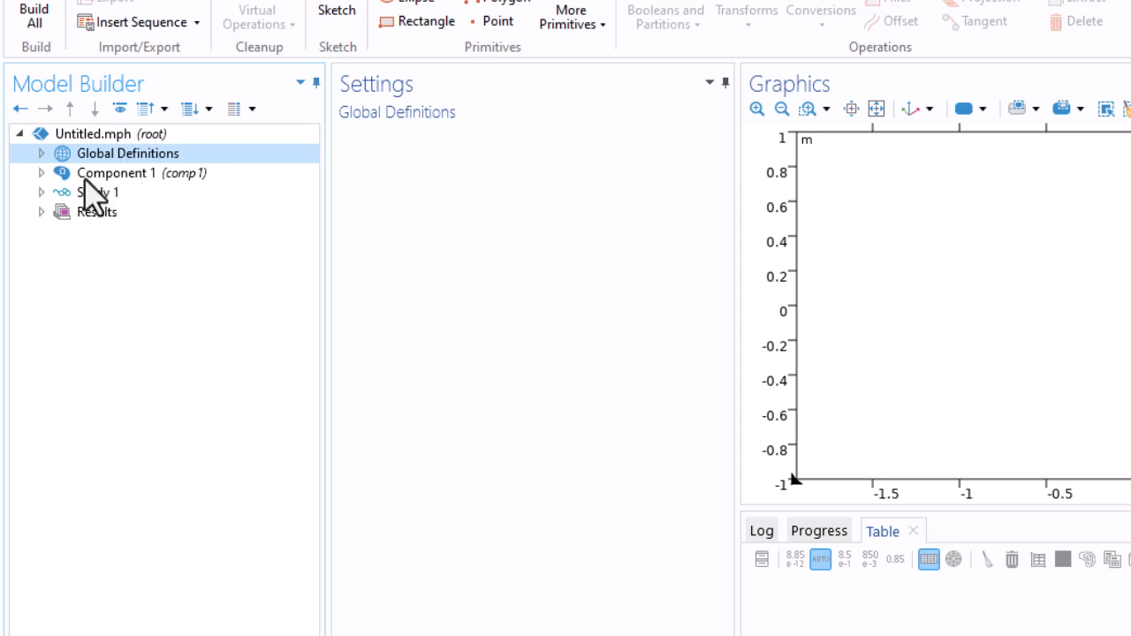
Review the settings of Component 1, Study 1 and Results in the model tree.
left_click(41, 173)
left_click(42, 173)
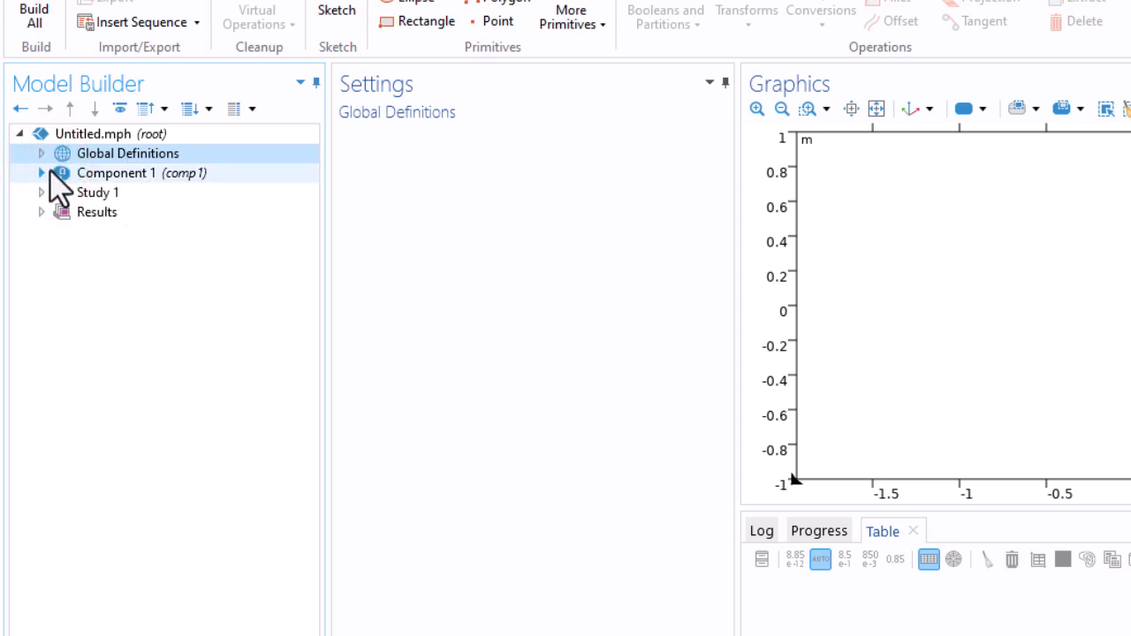
left_click(81, 175)
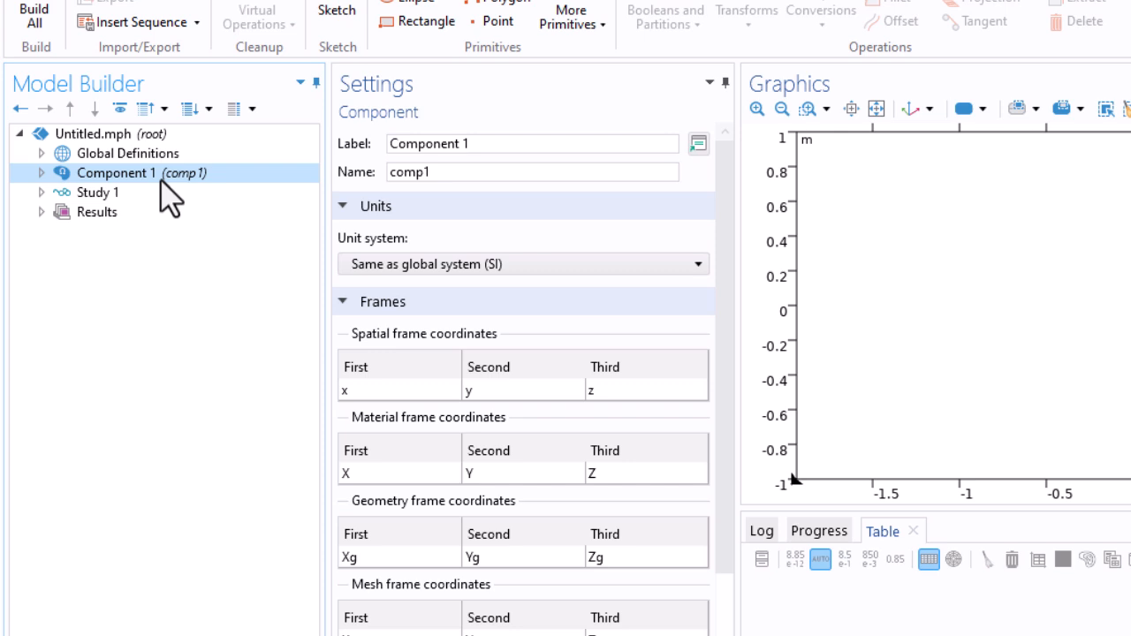
left_click(87, 196)
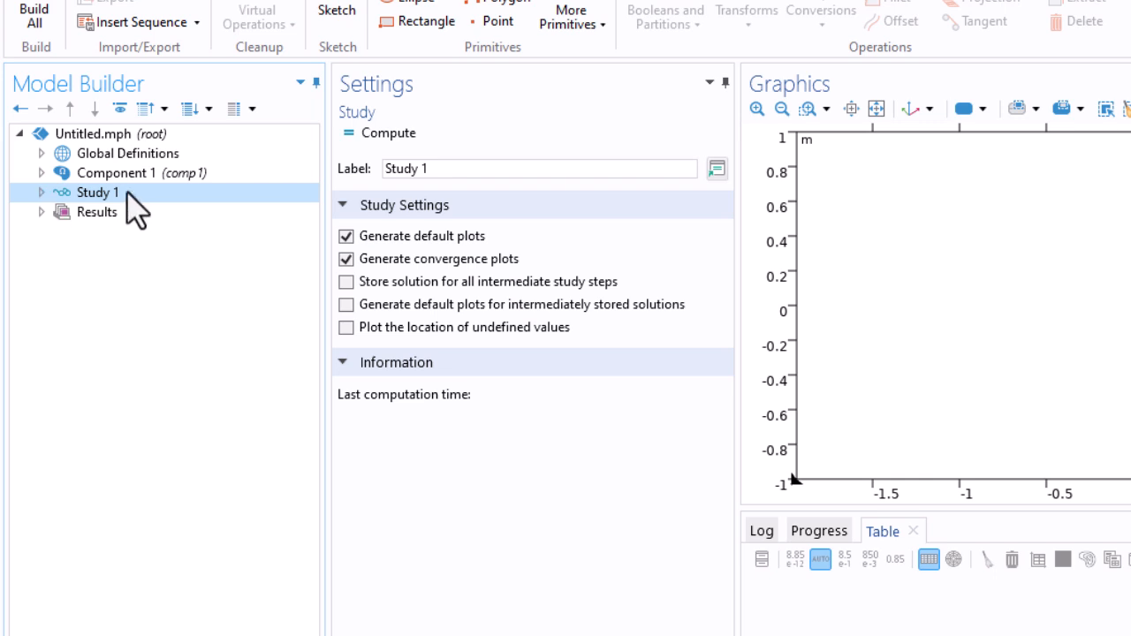
left_click(98, 210)
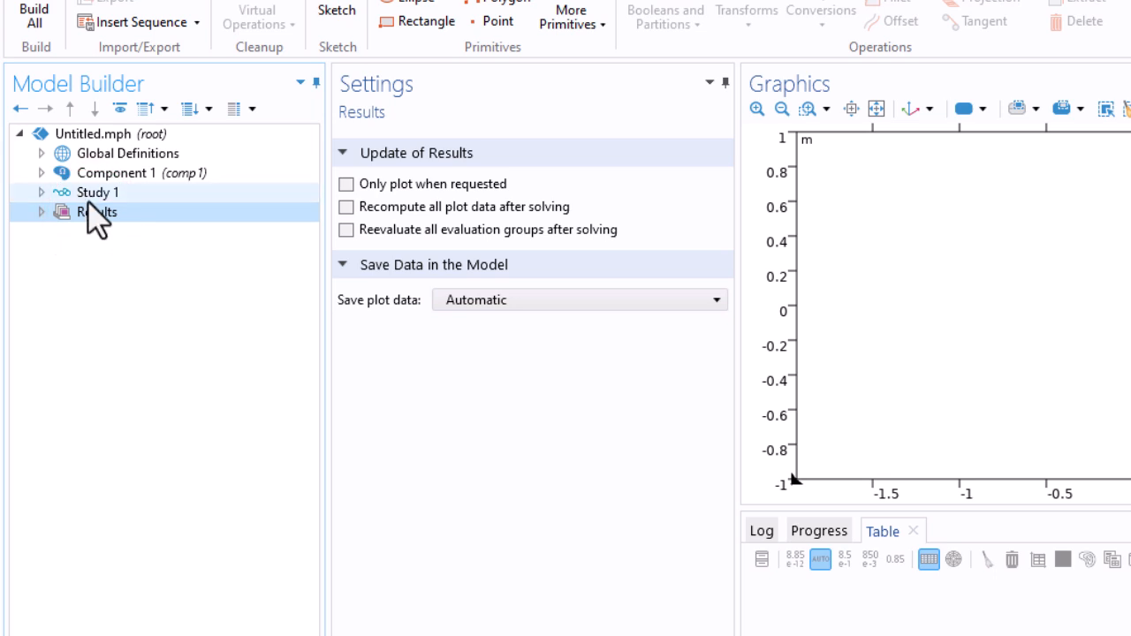
Expand the Global Definitions, Component 1 and Definitions branches of the model tree, viewing the global Materials node.
left_click(41, 153)
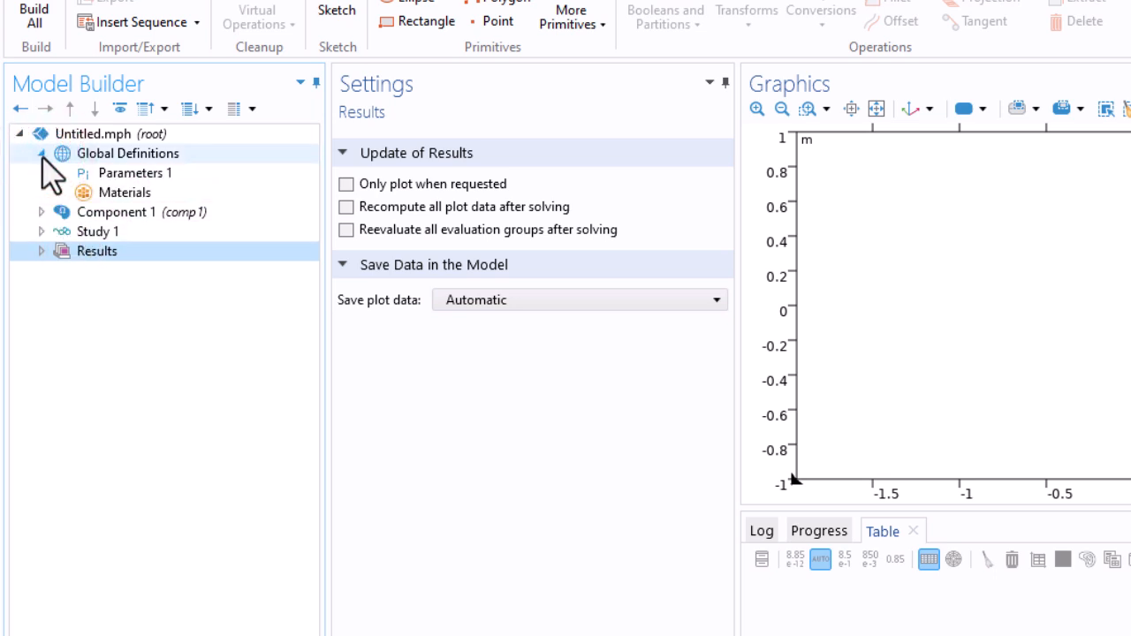
left_click(122, 191)
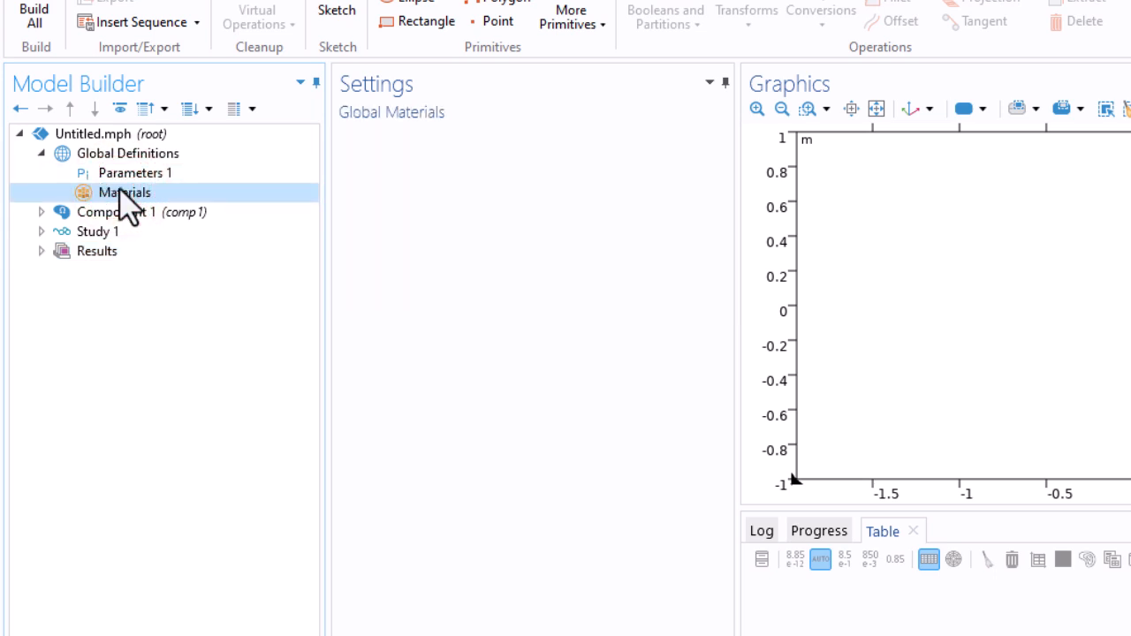
left_click(42, 212)
left_click(42, 212)
left_click(42, 213)
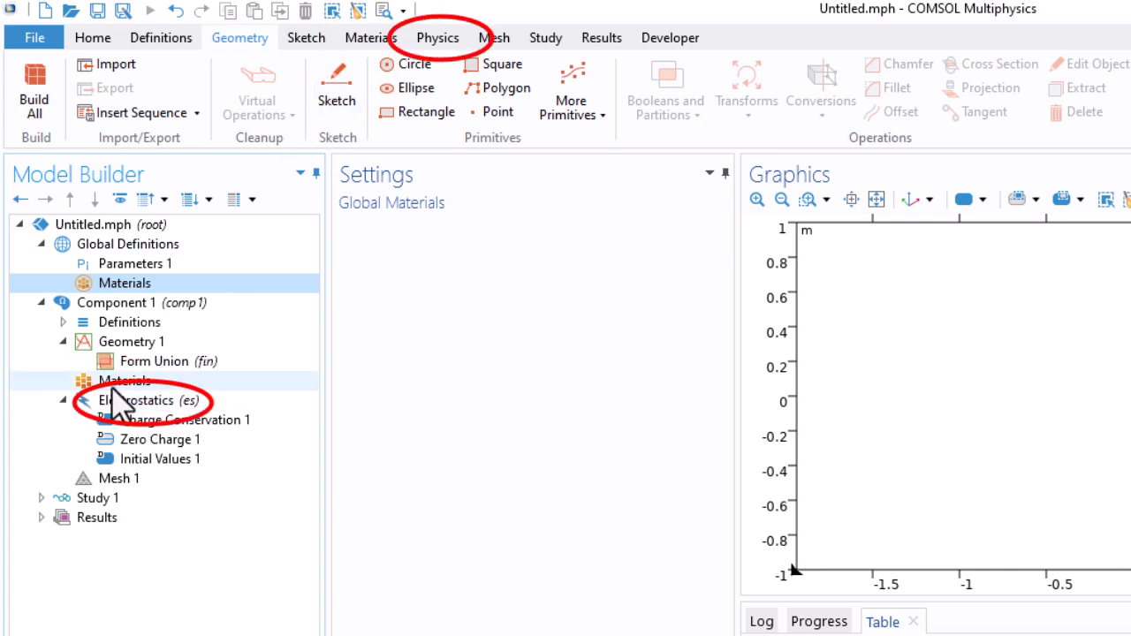
left_click(62, 321)
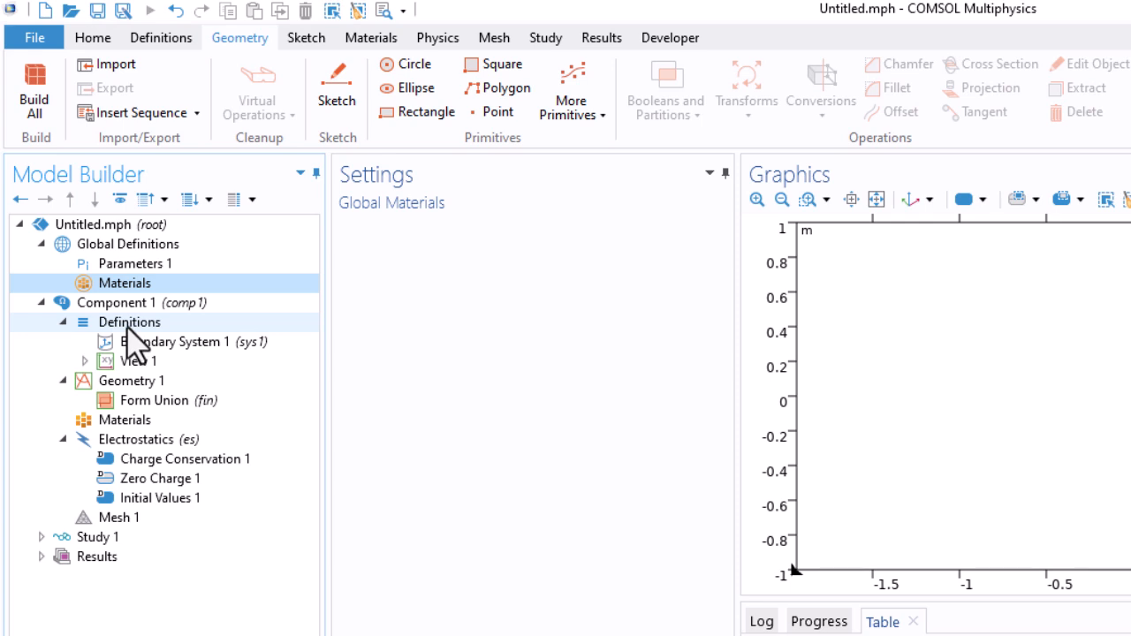
Examine the settings of Geometry 1, Form Union and the Materials node of Component 1.
left_click(93, 388)
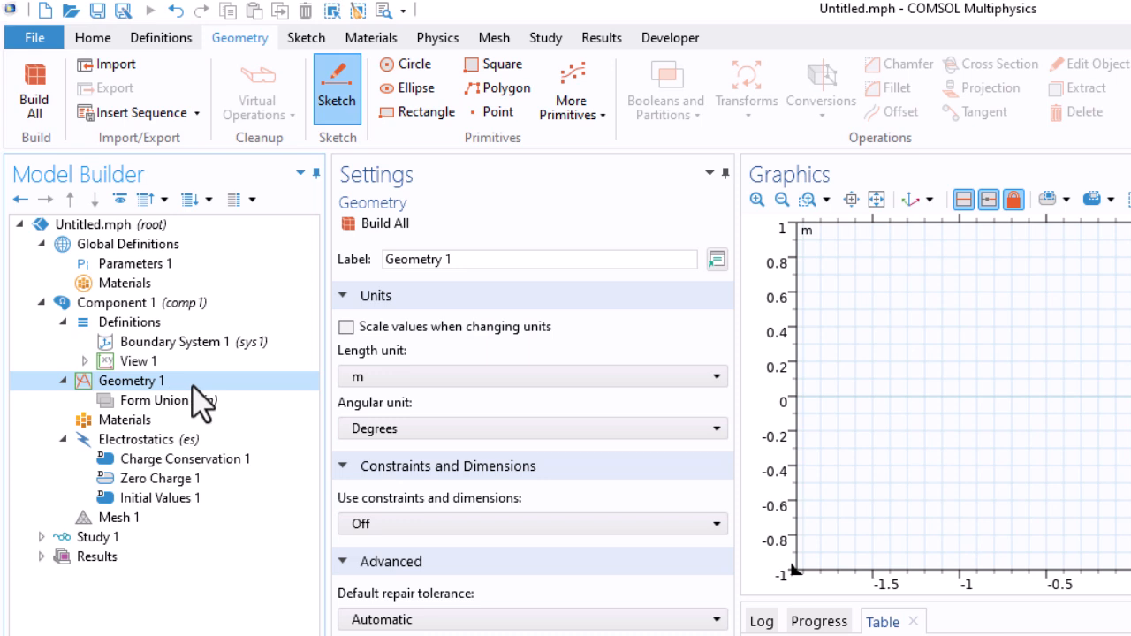
left_click(159, 400)
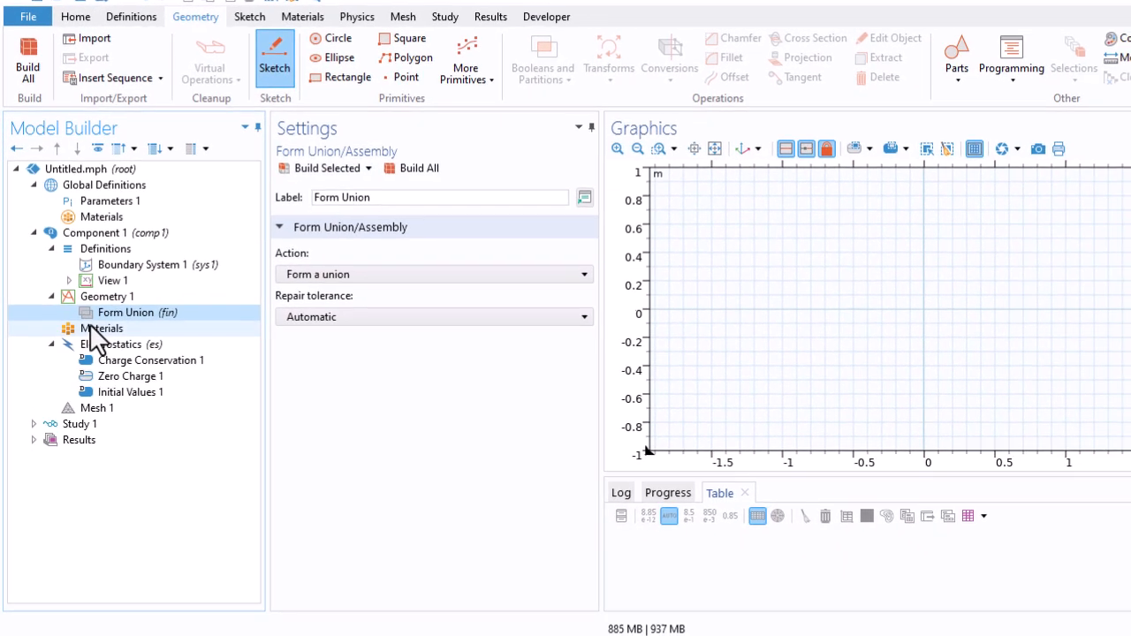
left_click(111, 417)
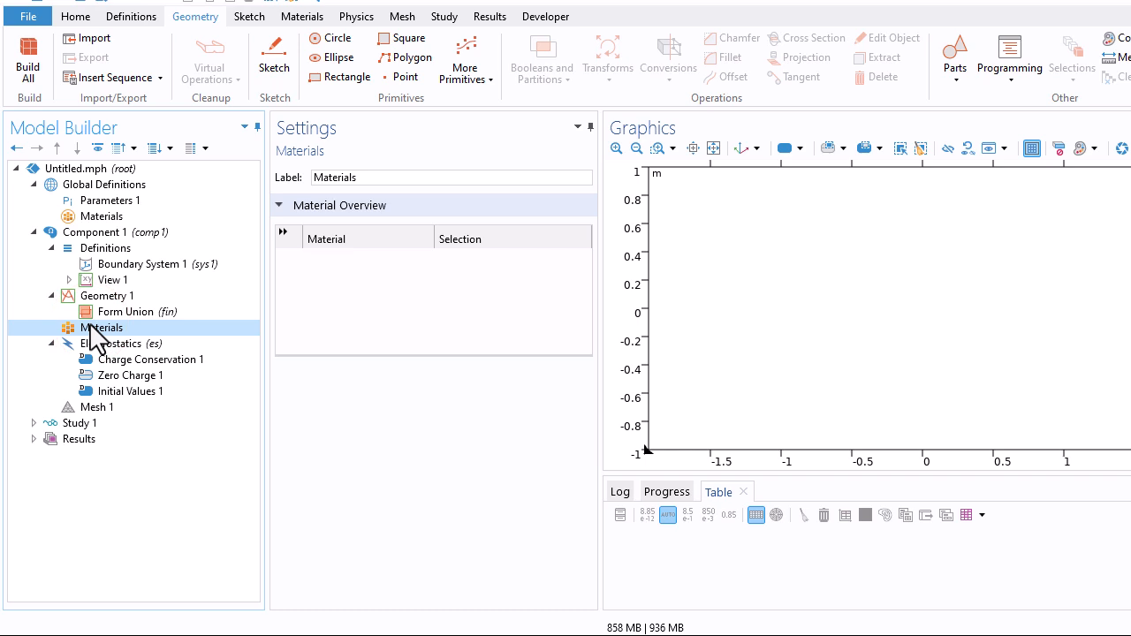
Review the conditions available for Electrostatics and add a Charge Conservation and an Electric Potential condition.
right_click(111, 346)
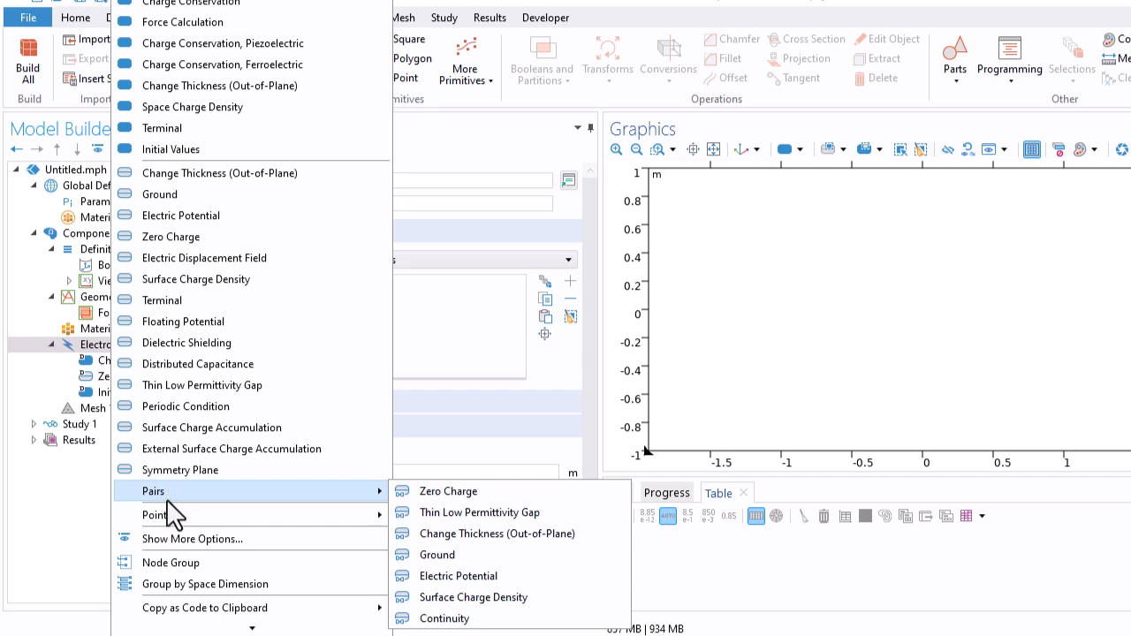
mouse_move(174, 521)
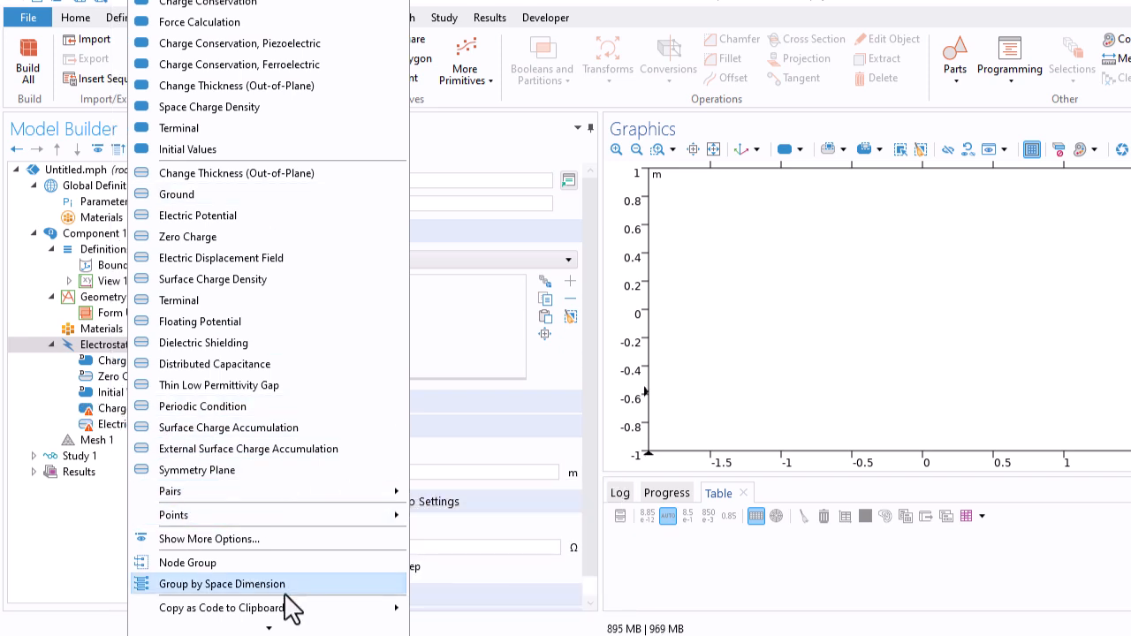
left_click(41, 386)
Disable the added Charge Conservation 2 node under Electrostatics.
left_click(95, 407)
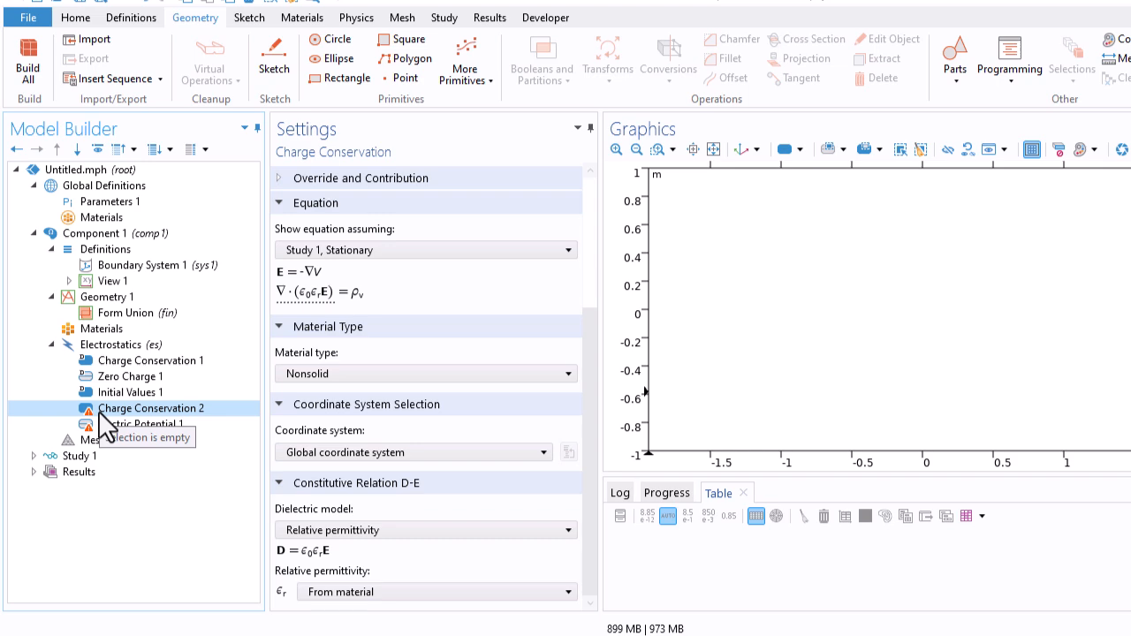
right_click(99, 411)
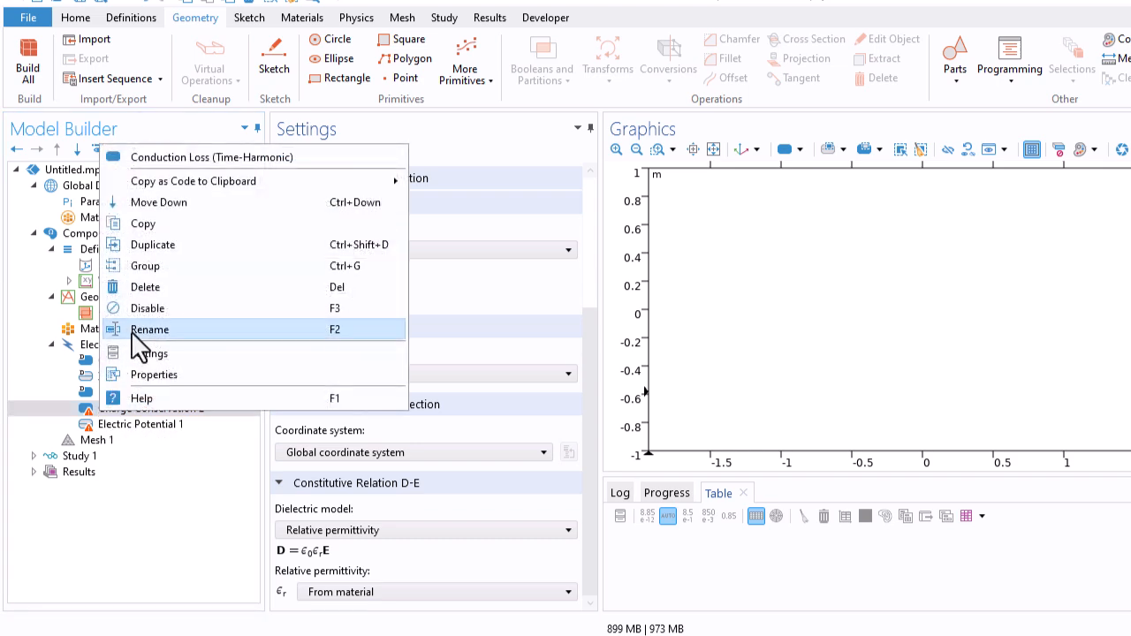
left_click(147, 309)
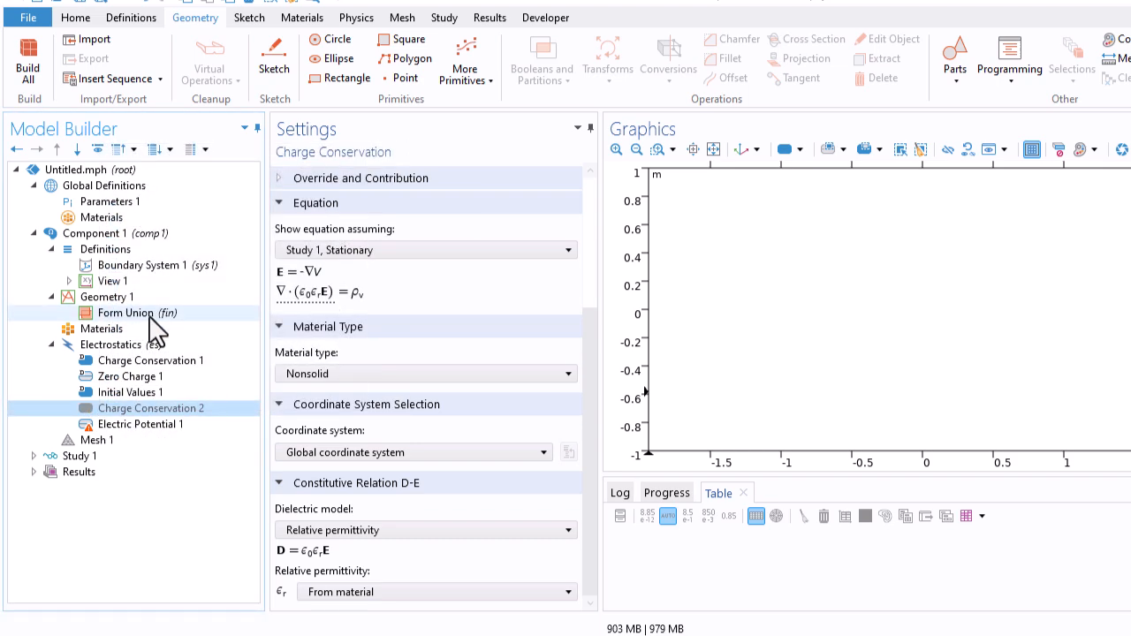
Delete the Charge Conservation 2 and Electric Potential 1 nodes from Electrostatics, confirming each deletion.
right_click(141, 406)
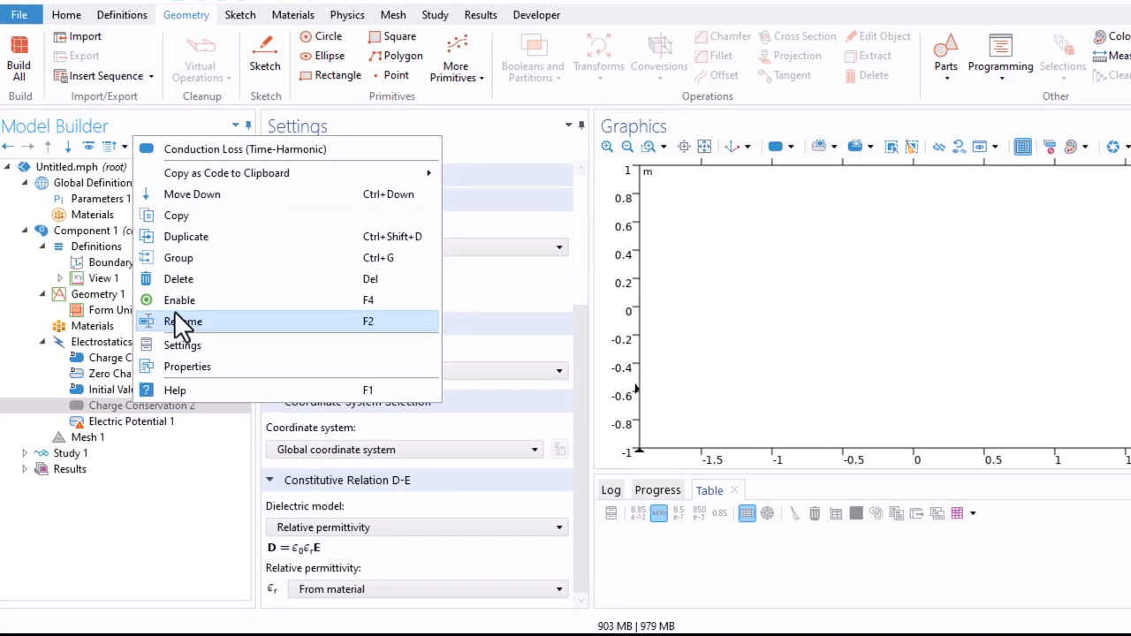
left_click(187, 282)
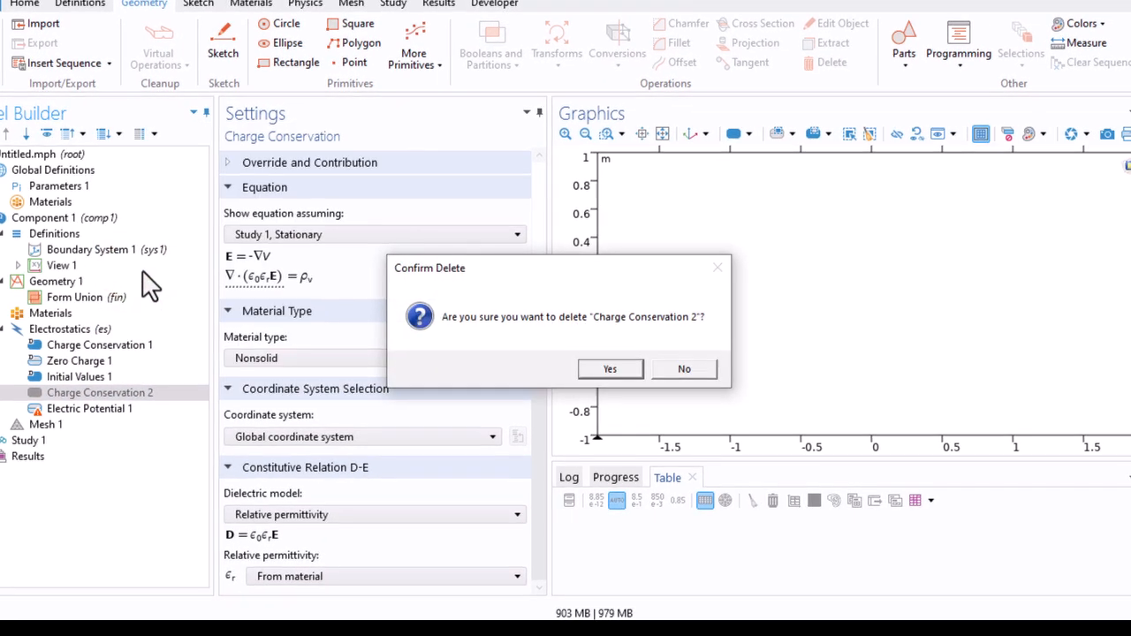
left_click(609, 368)
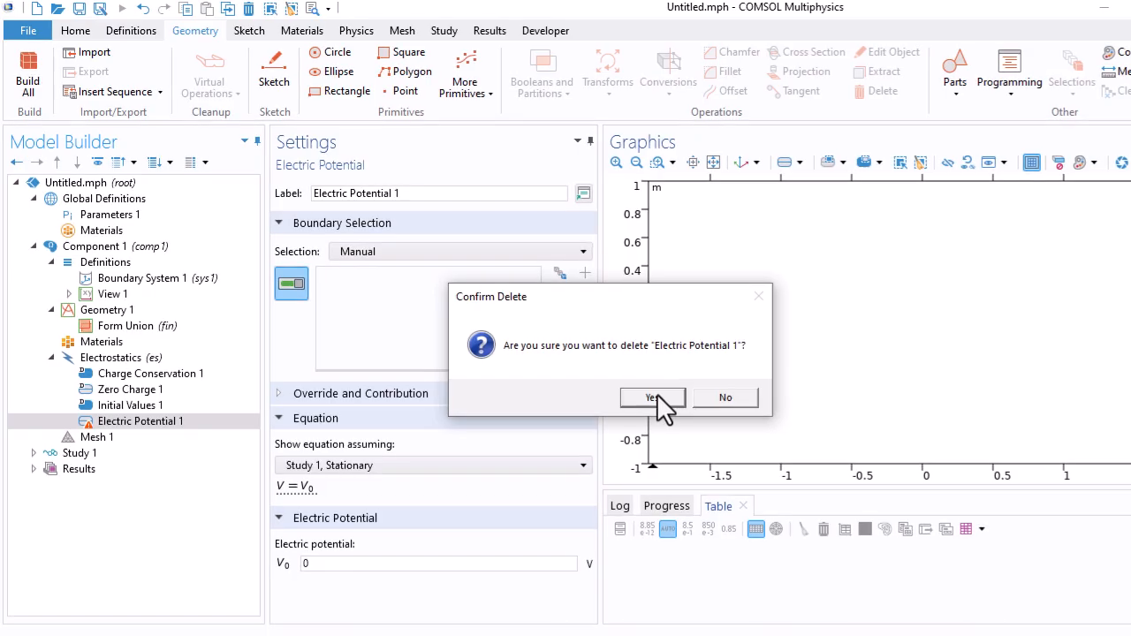
left_click(658, 395)
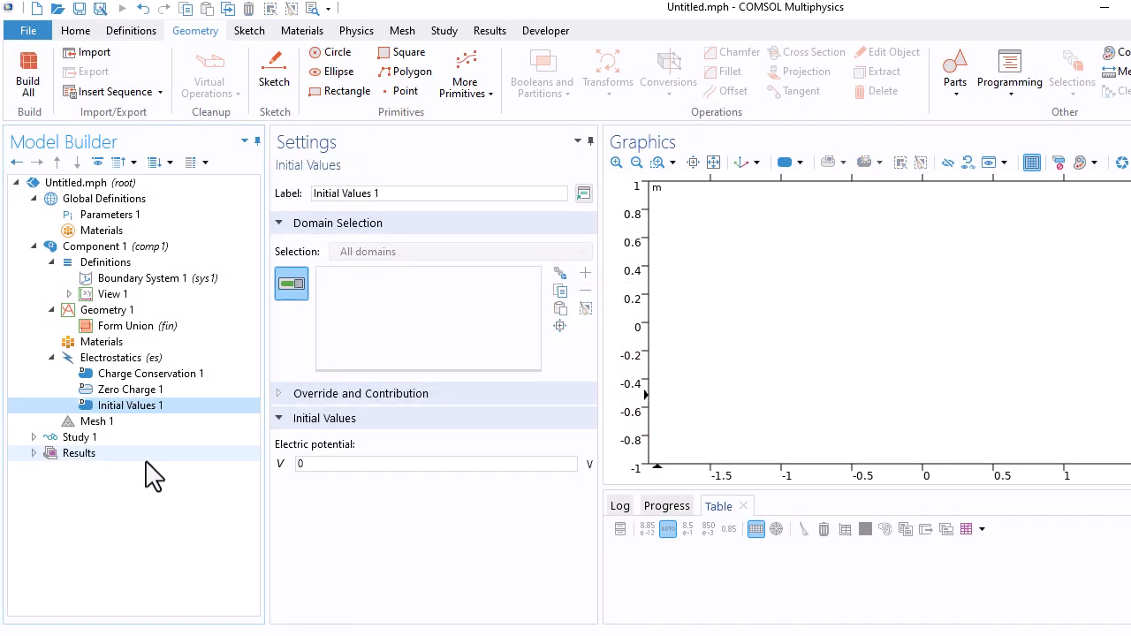
Examine the settings of Mesh 1 and the Stationary step of Study 1, and expand the Results branch.
left_click(108, 424)
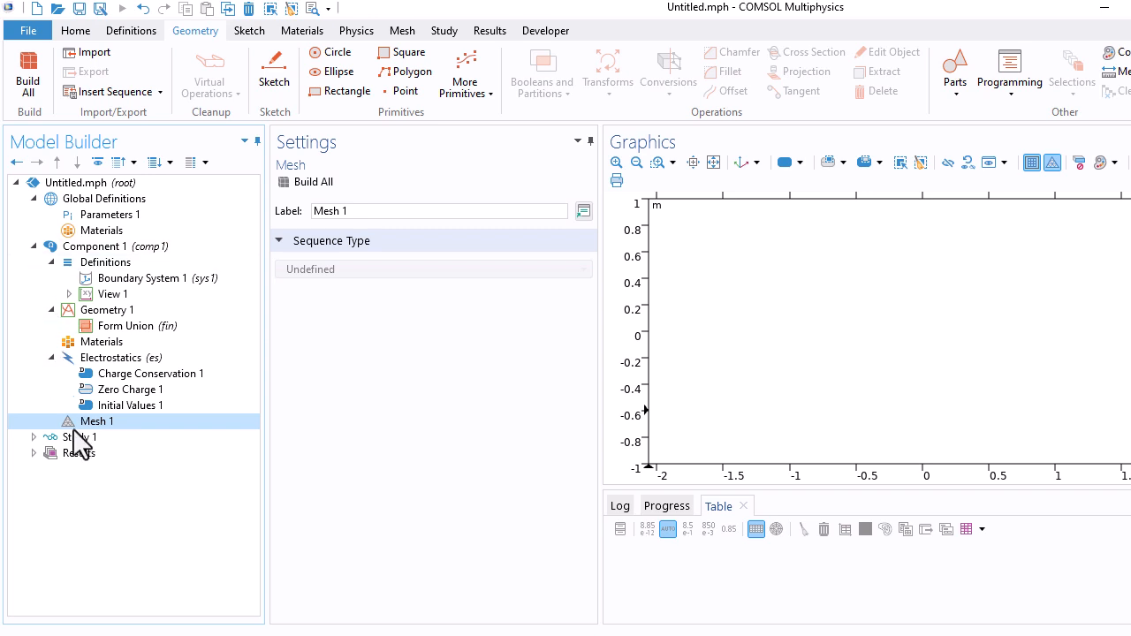
left_click(34, 437)
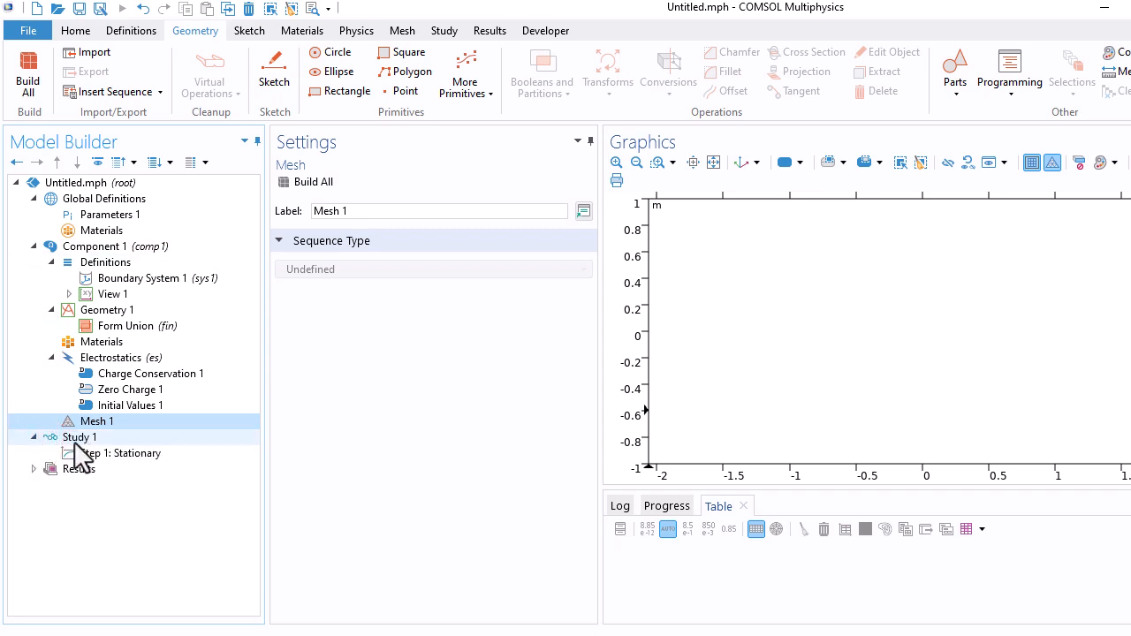
left_click(87, 459)
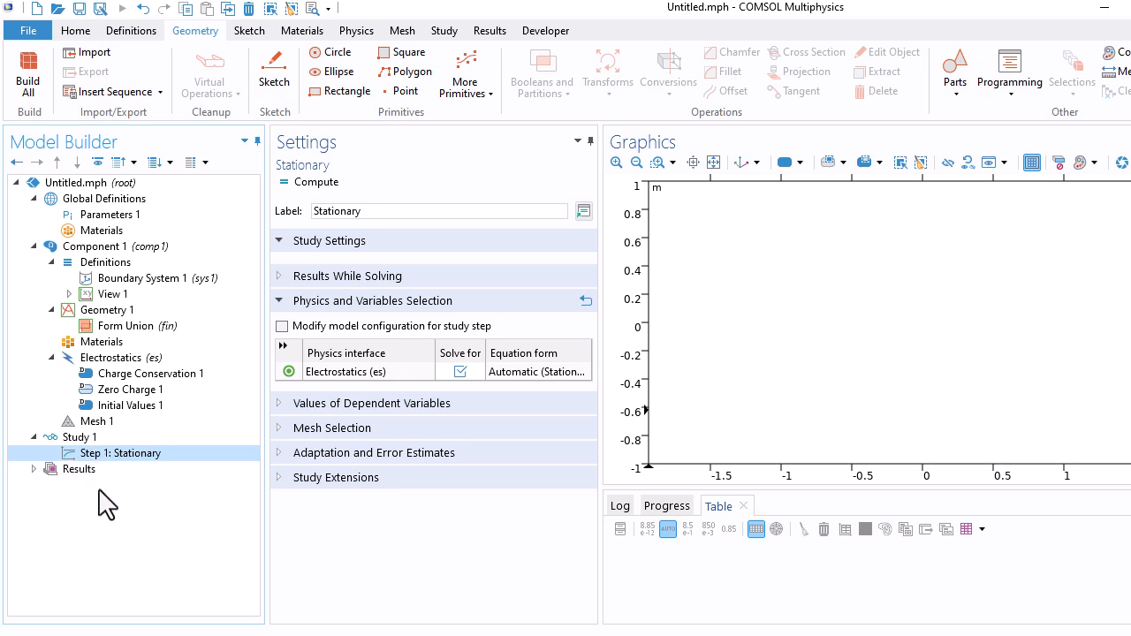
left_click(33, 469)
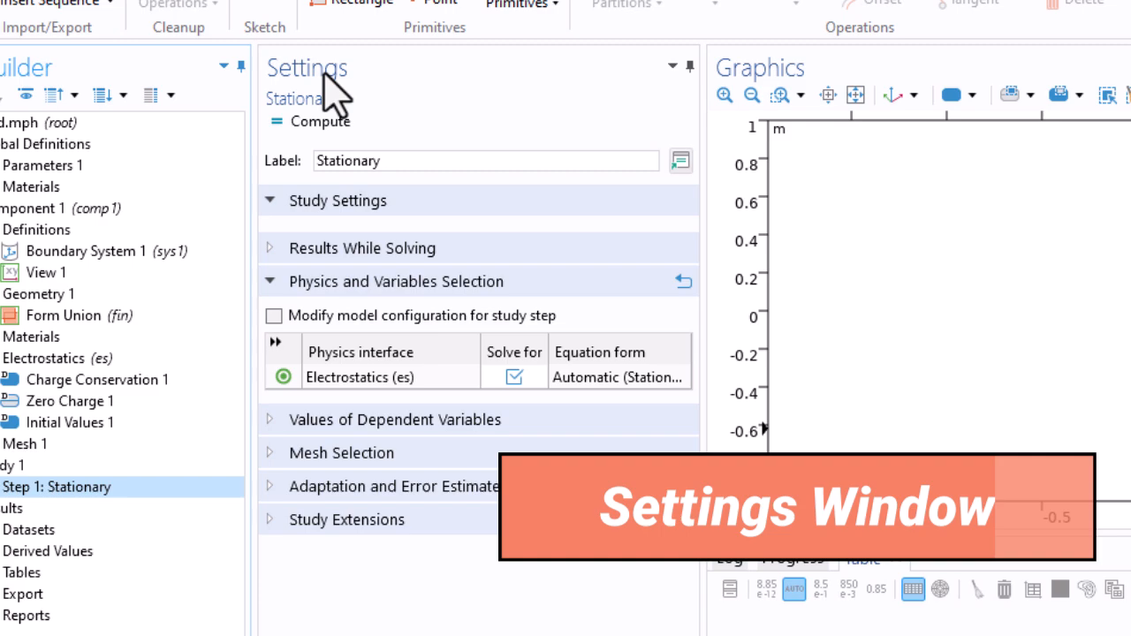
Add an Electric Potential boundary condition to Electrostatics and set its electric potential to 10 V.
left_click(35, 358)
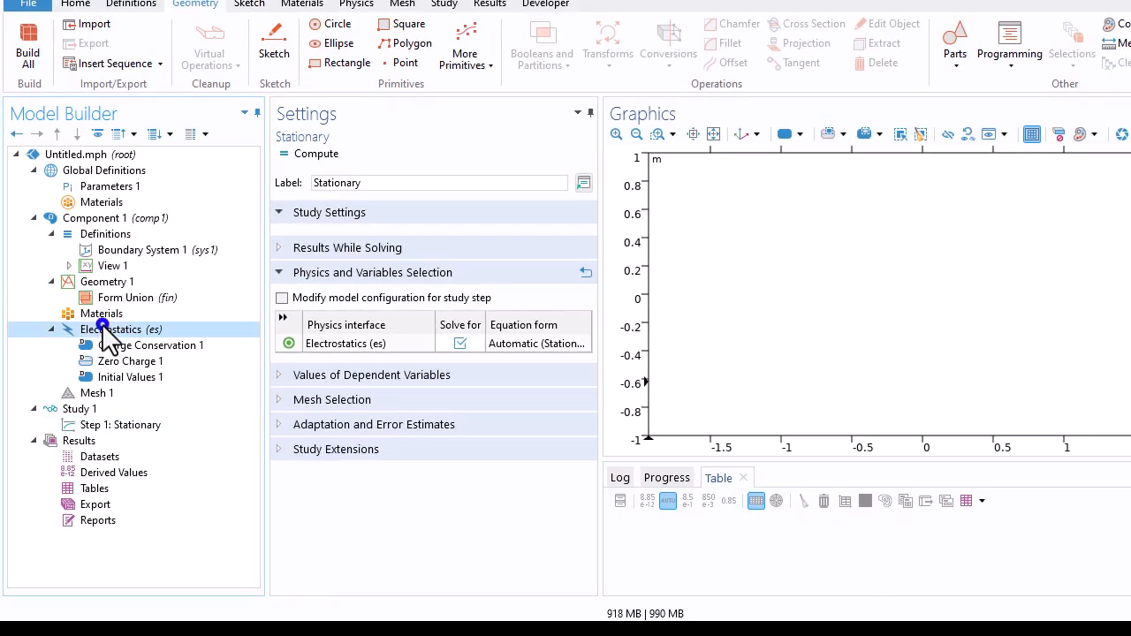
right_click(104, 334)
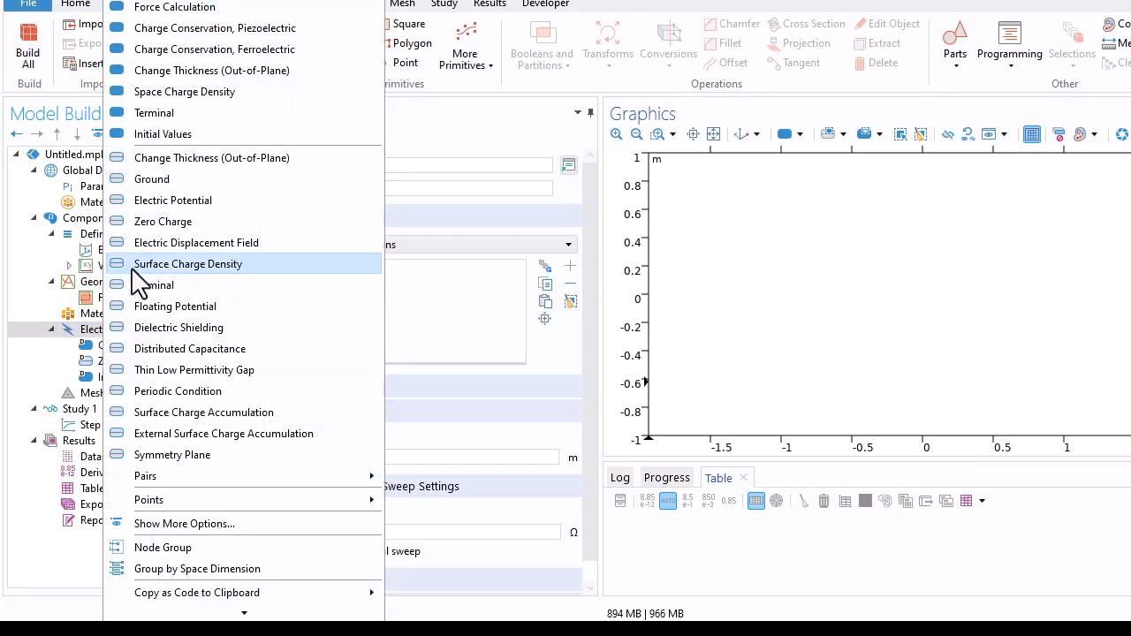
left_click(168, 202)
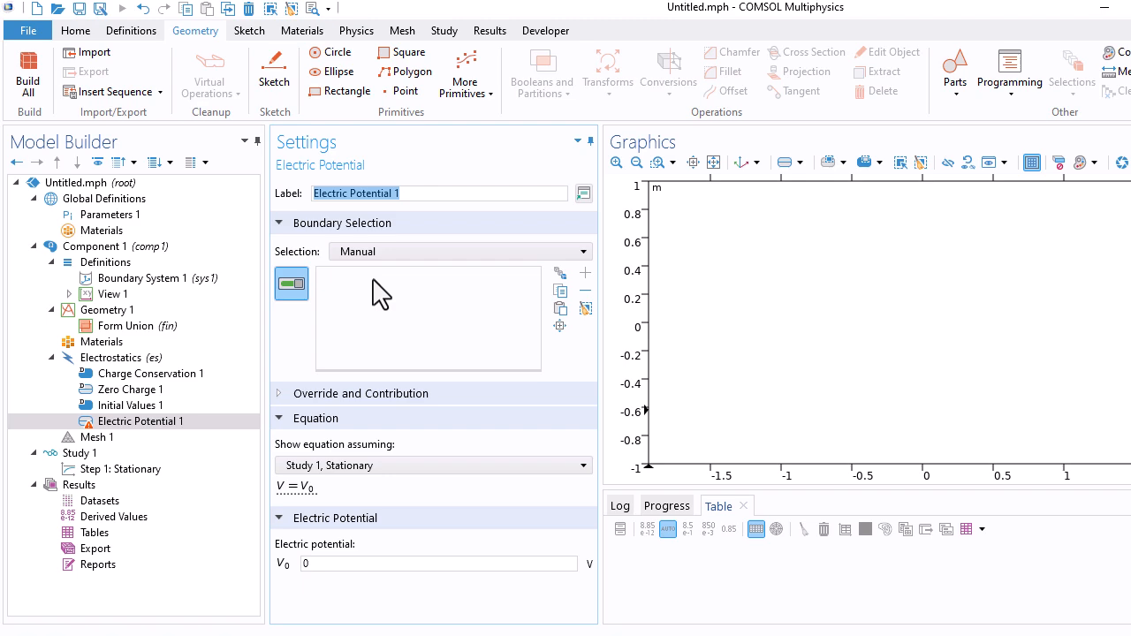
double_click(305, 564)
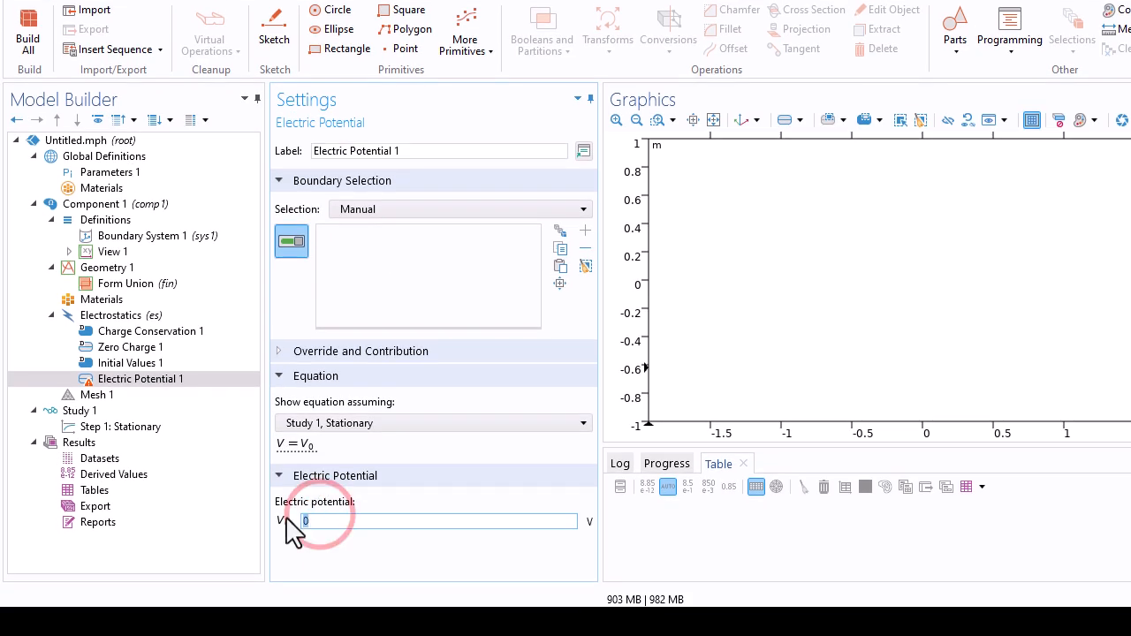
type("10")
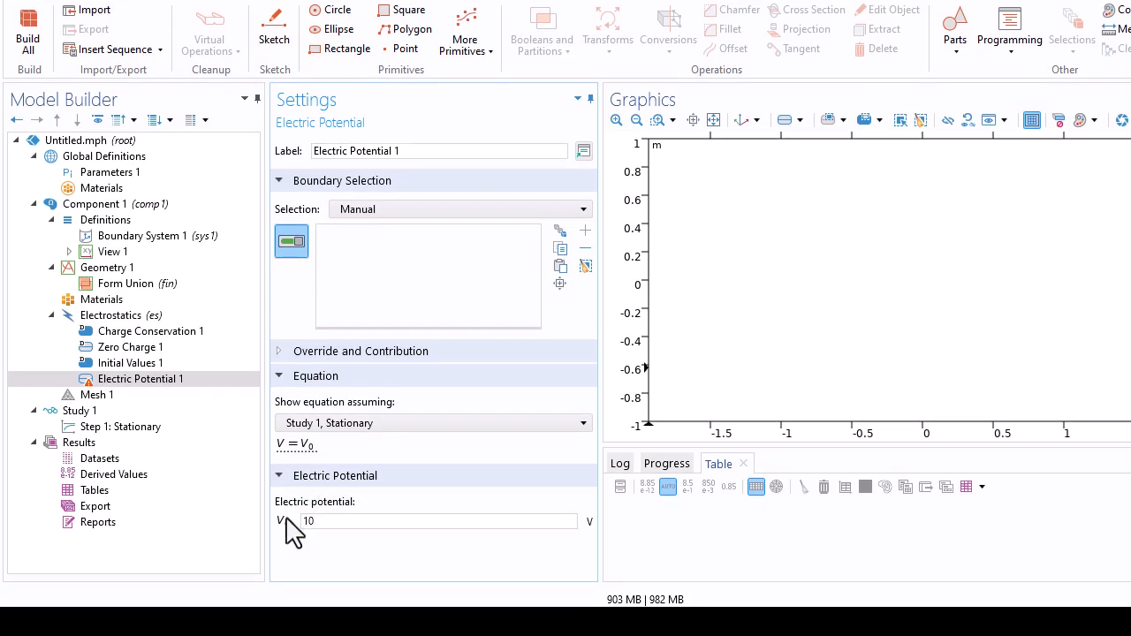
left_click(392, 453)
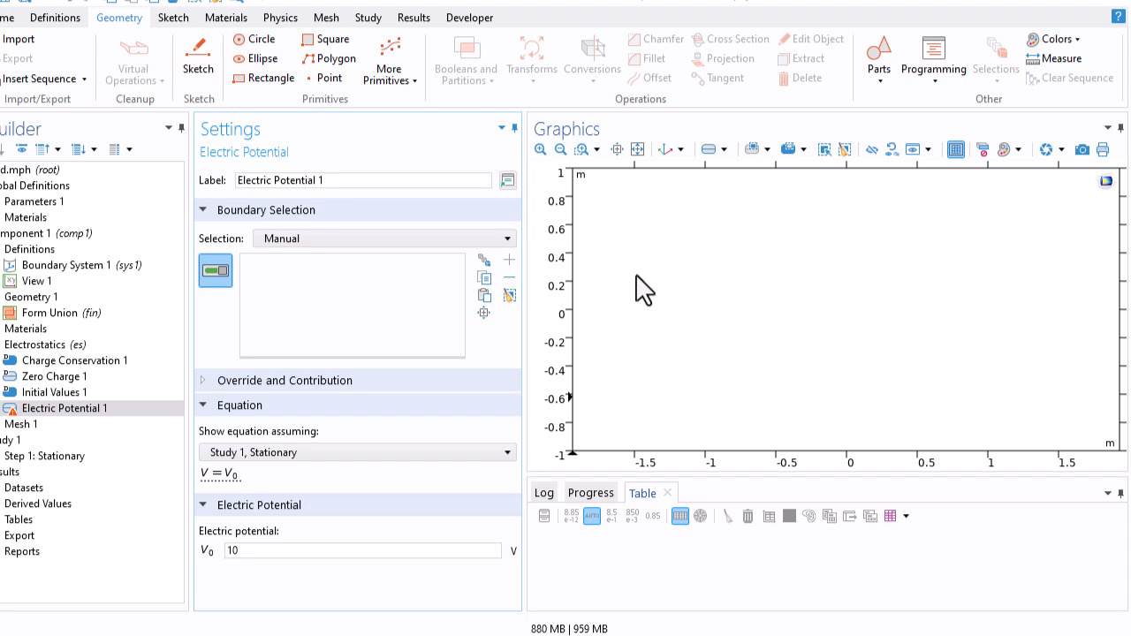
View the Log, Progress and Table windows below the graphics area.
left_click(542, 494)
left_click(583, 497)
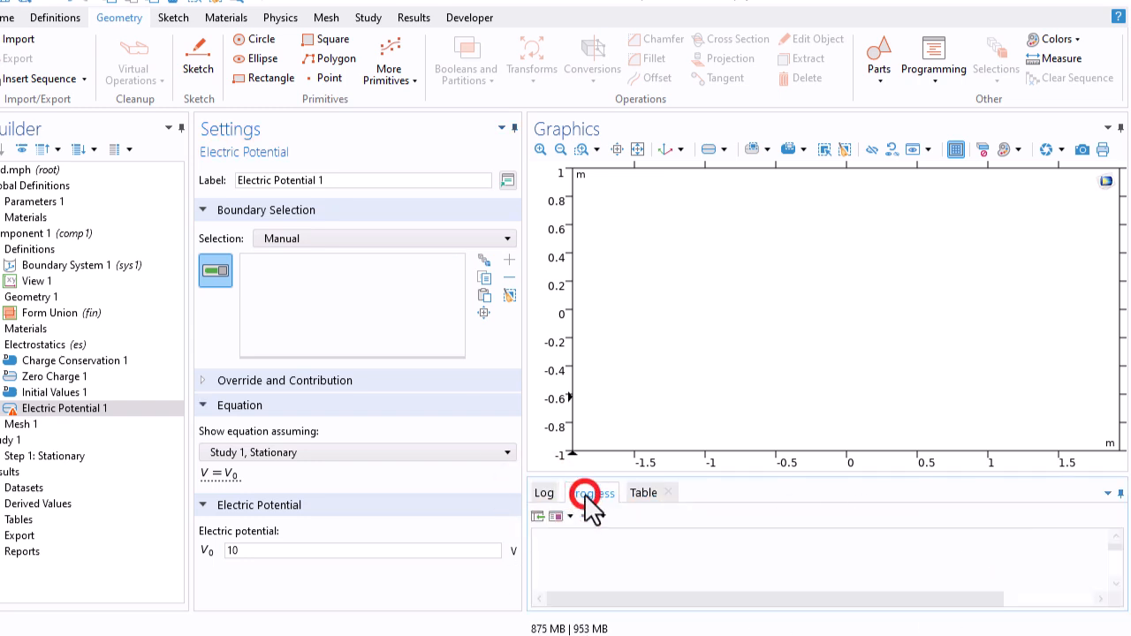
left_click(651, 497)
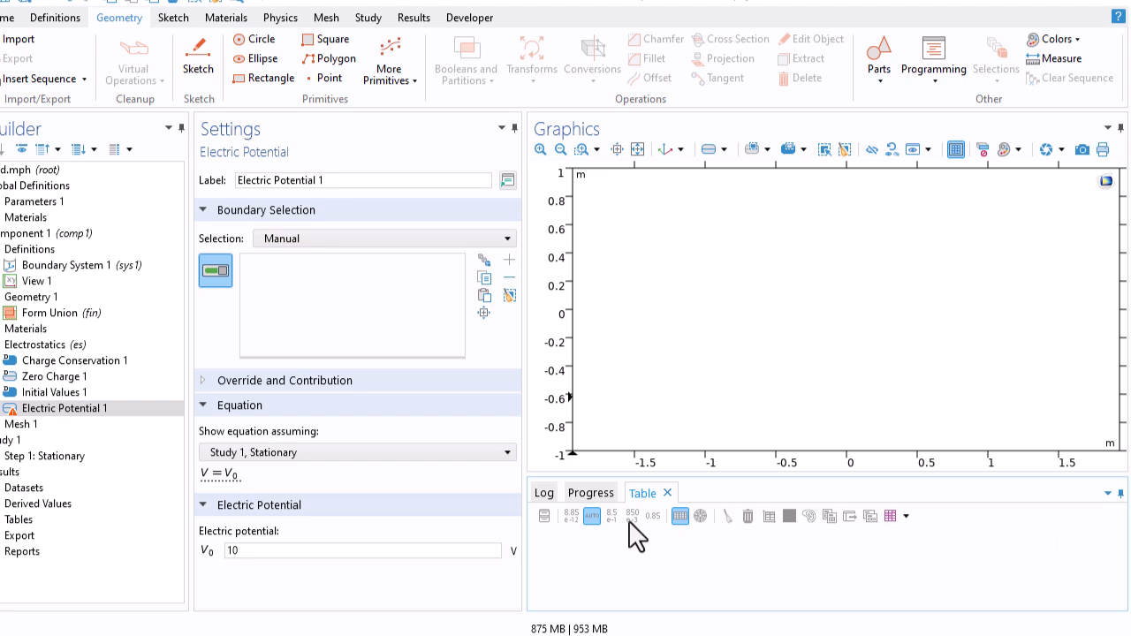
left_click(589, 497)
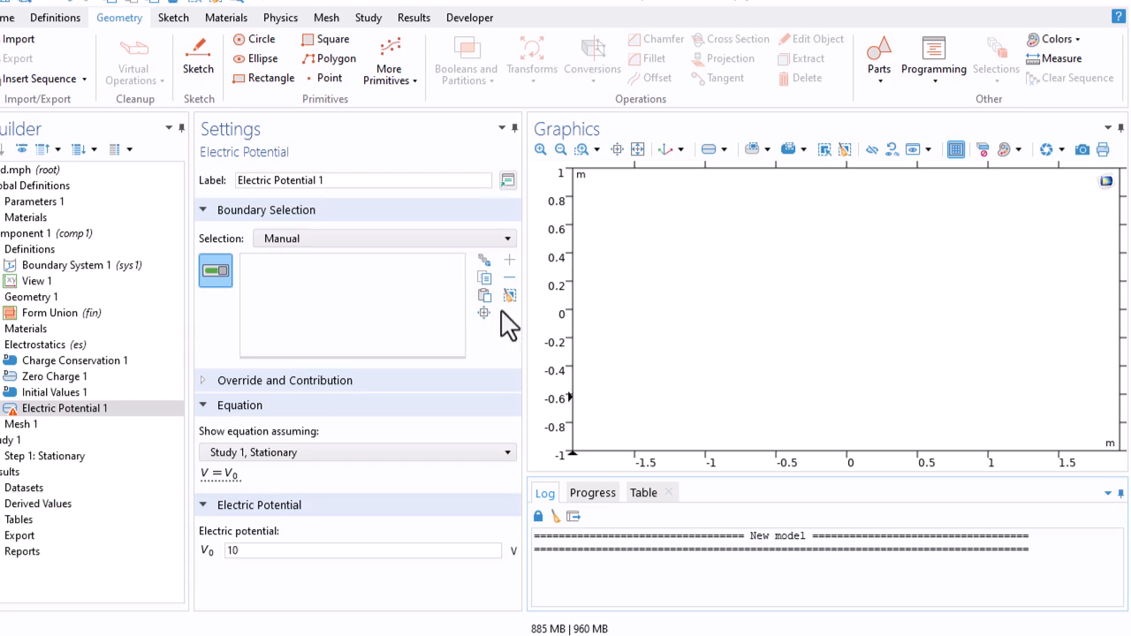
Open the Add Material window from the Materials node of Component 1 to browse the material libraries.
left_click(485, 257)
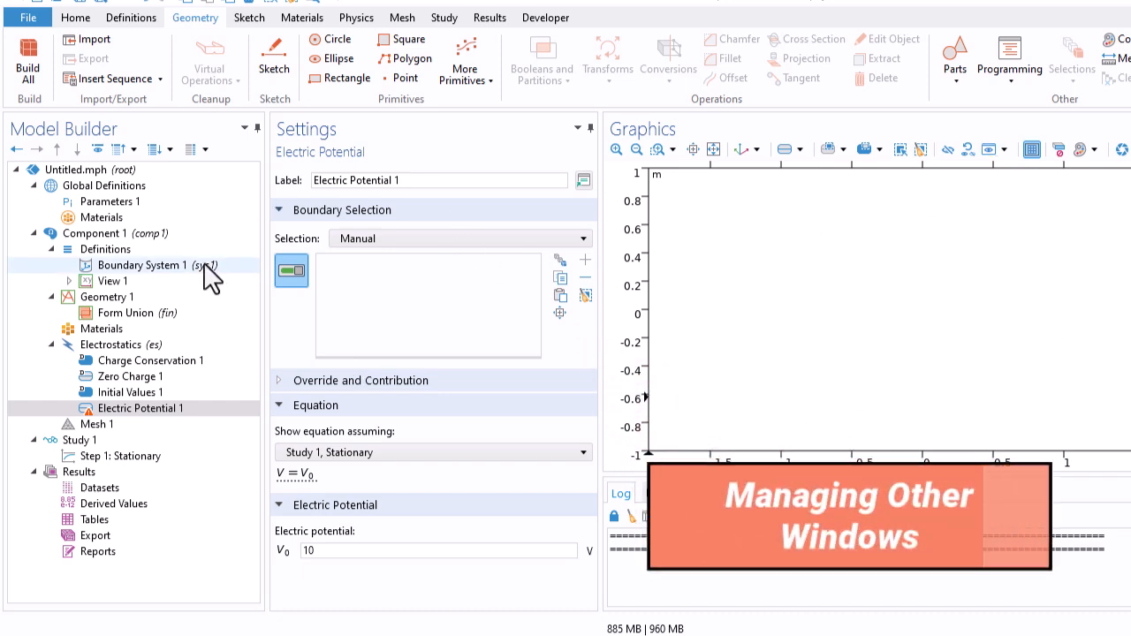
left_click(94, 329)
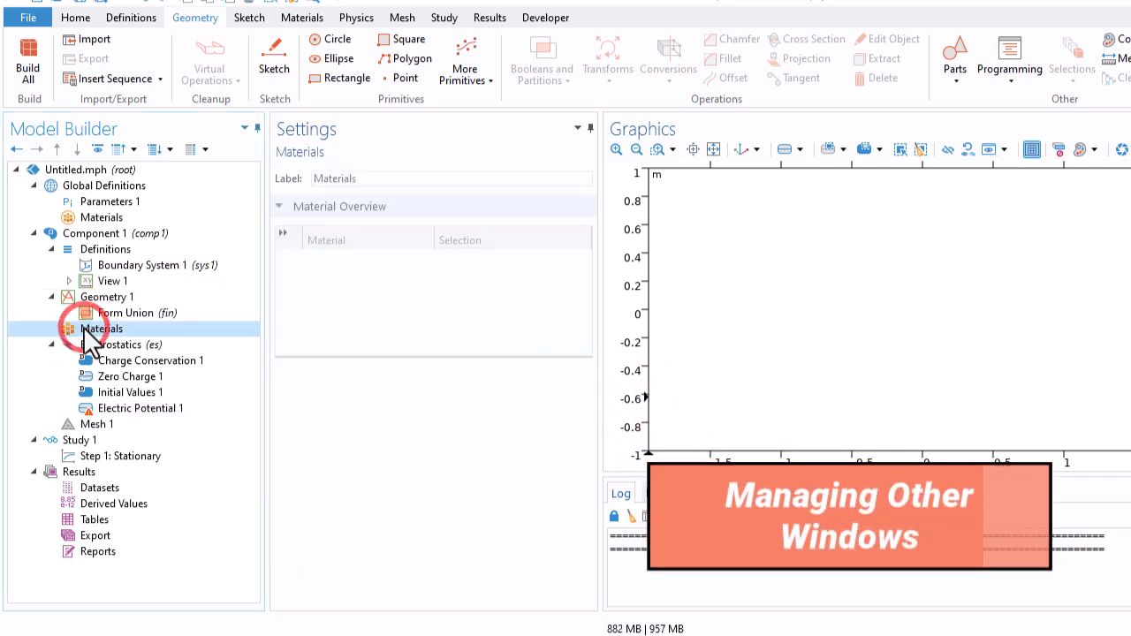
right_click(86, 329)
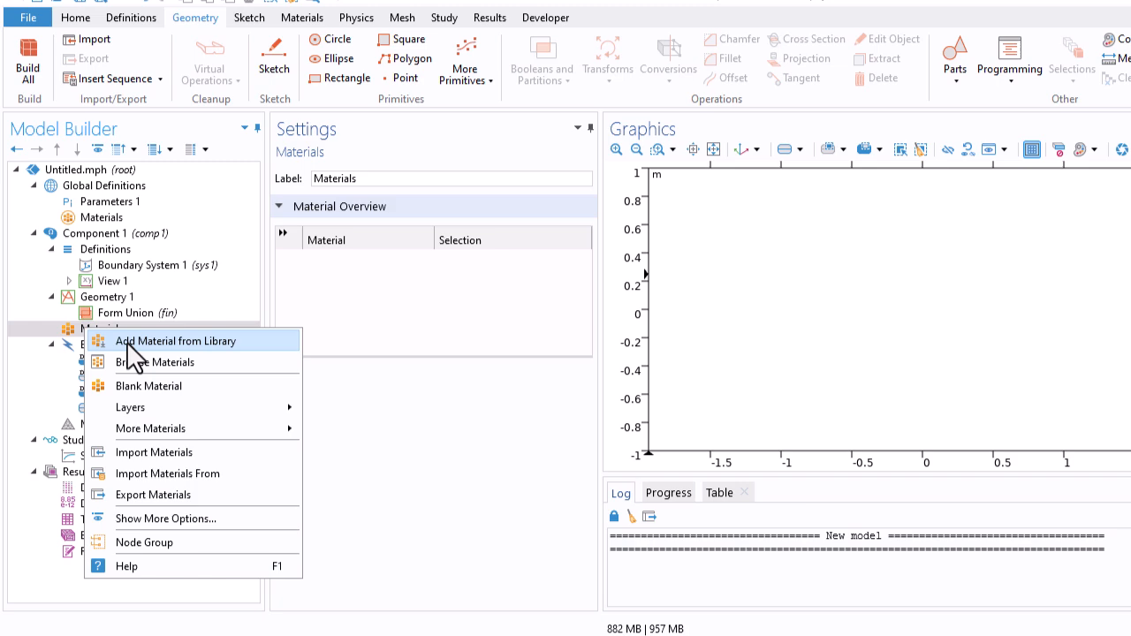
left_click(217, 342)
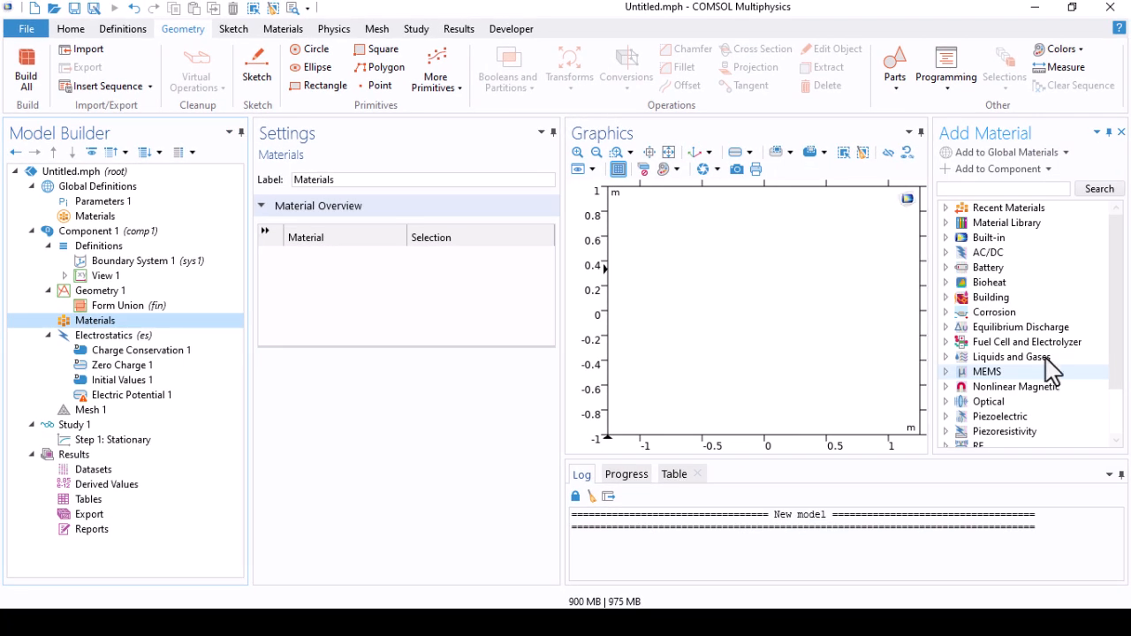
Float the Add Material window over the middle of the workspace and enlarge it to show all material libraries.
left_click(1100, 211)
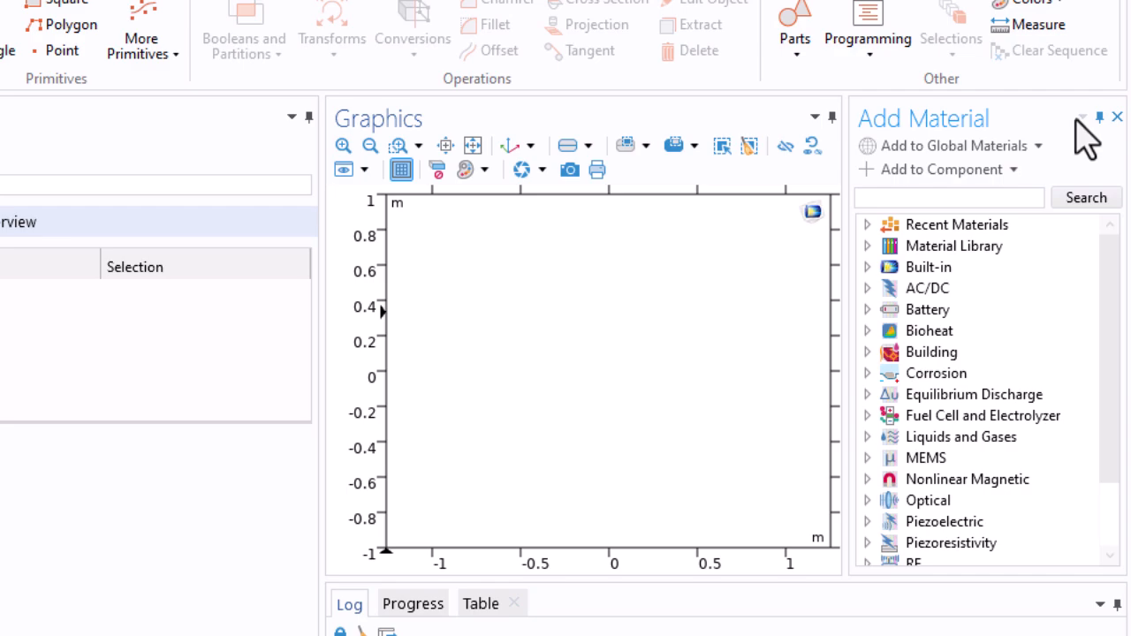
left_click(1080, 120)
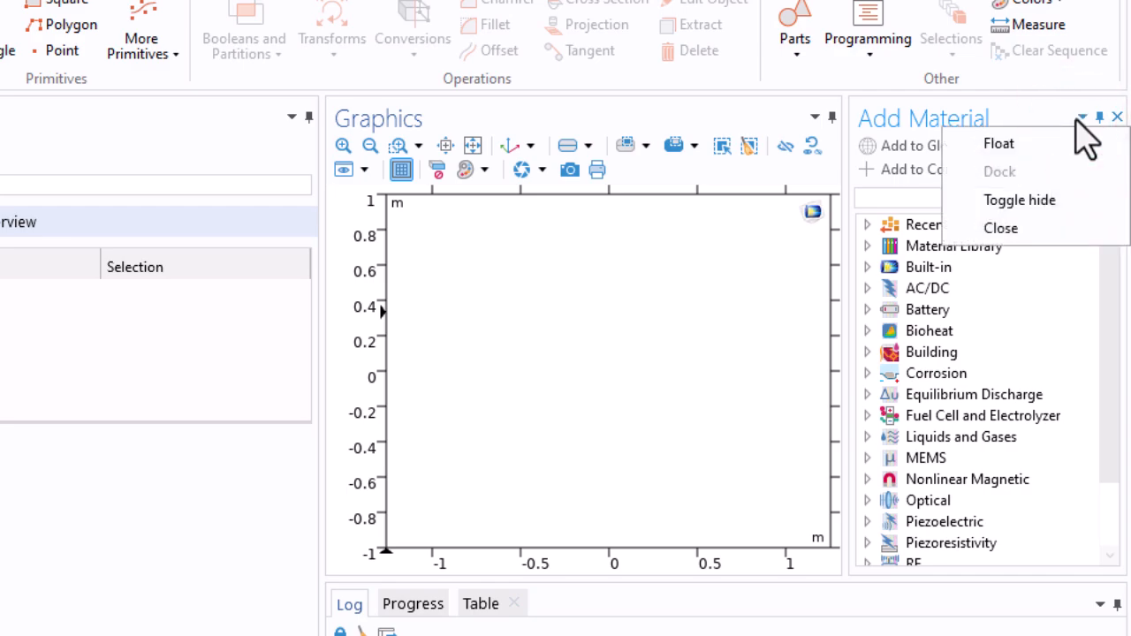
left_click(1029, 144)
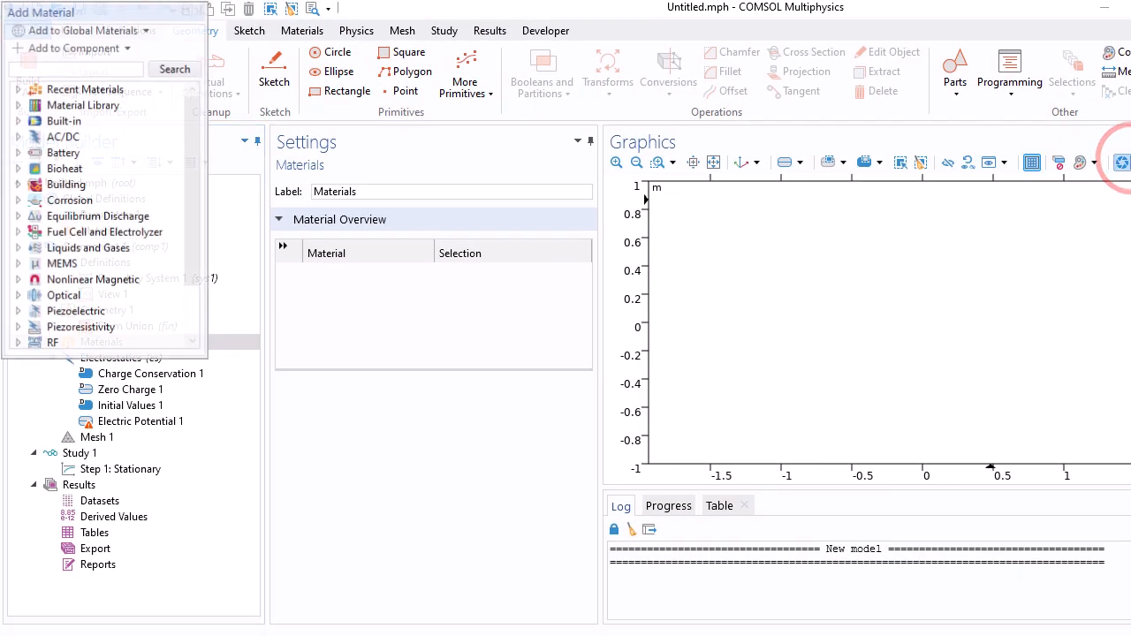
left_click_drag(101, 12, 397, 112)
left_click_drag(533, 436, 797, 530)
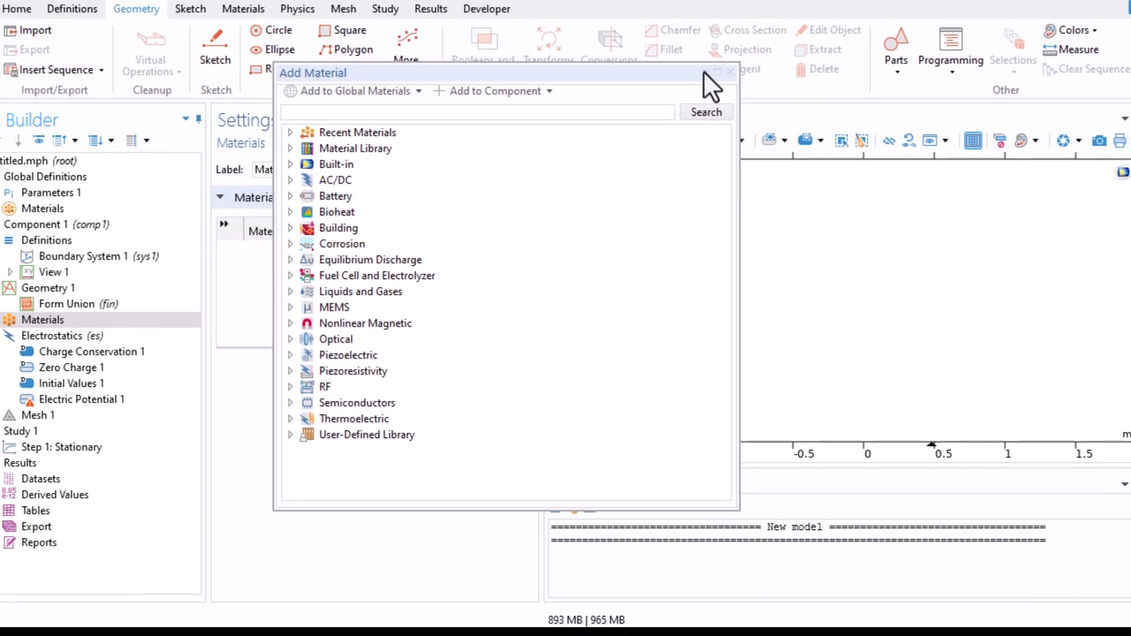
Dock the floating Add Material window again and set it to auto-hide.
left_click(760, 93)
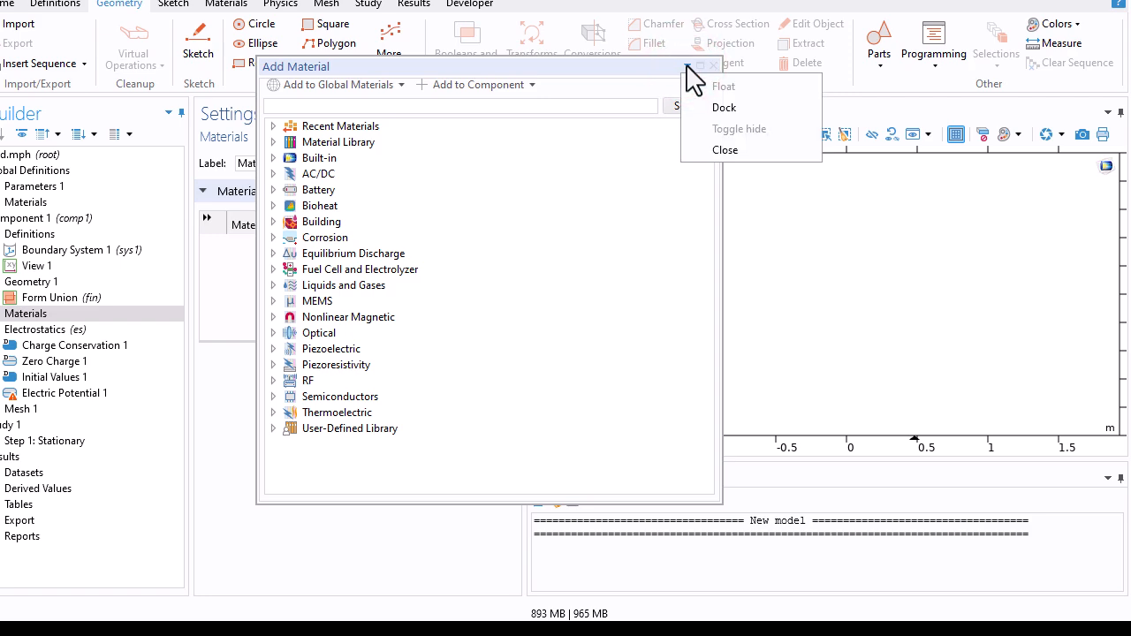
left_click(723, 108)
left_click(1094, 111)
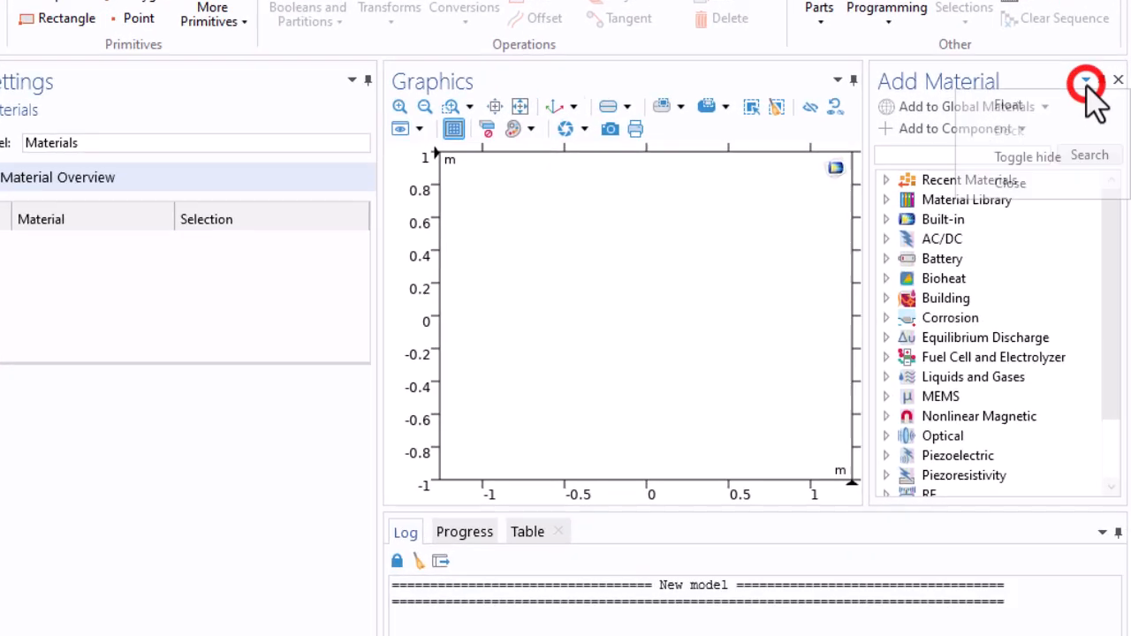
left_click(1061, 168)
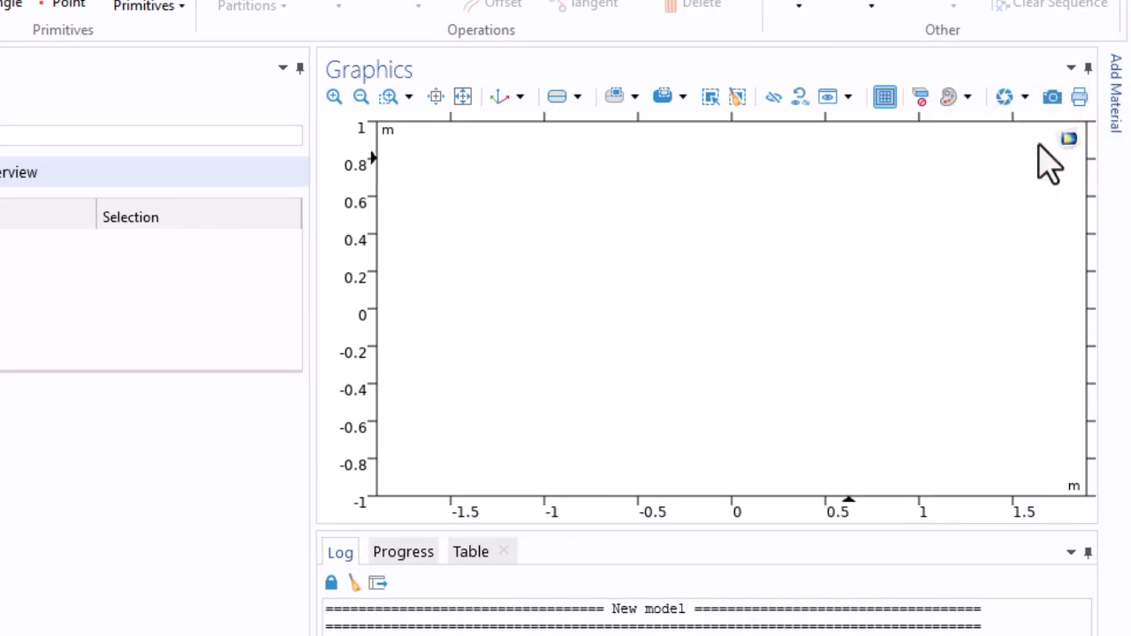
Pin the hidden Add Material window, repeat hiding and pinning it once, and close it.
mouse_move(1122, 111)
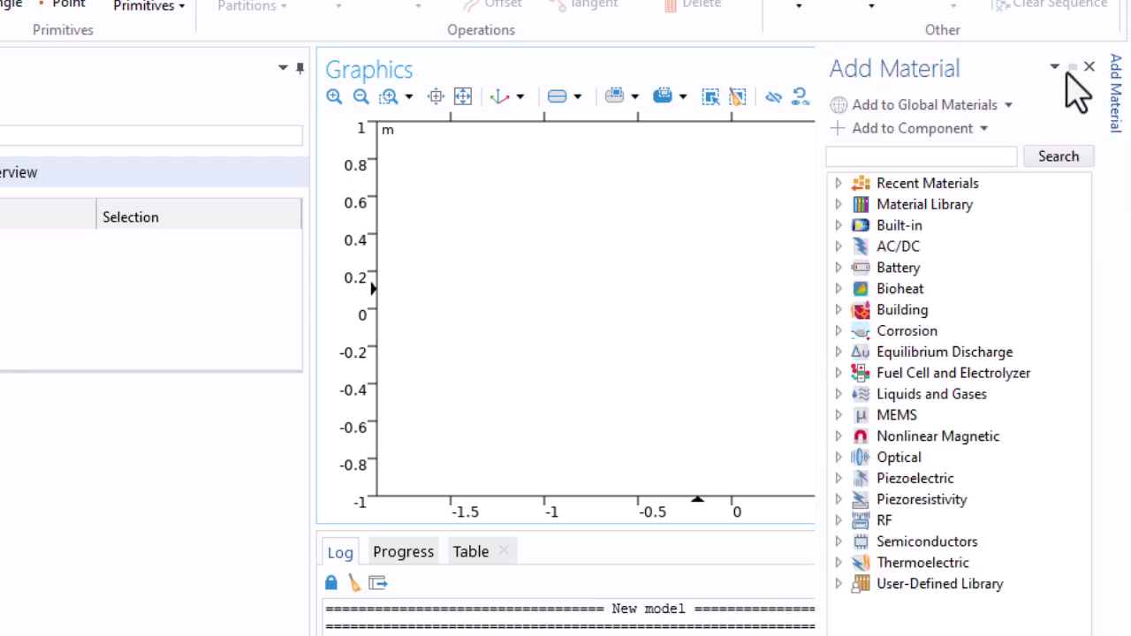
left_click(1071, 68)
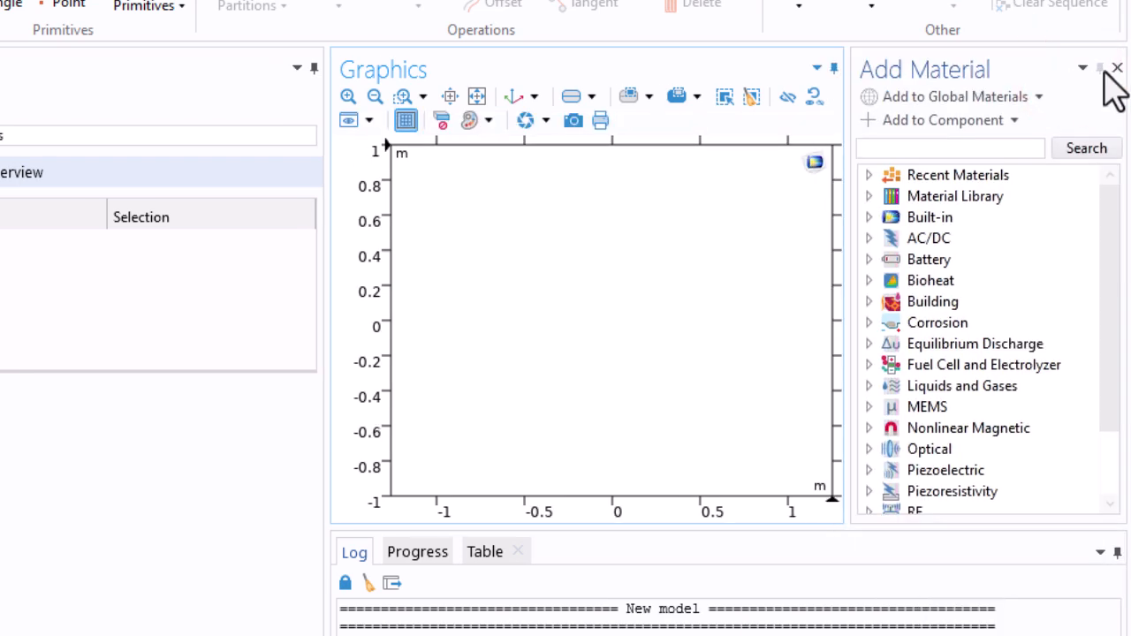
left_click(1099, 67)
left_click(1117, 100)
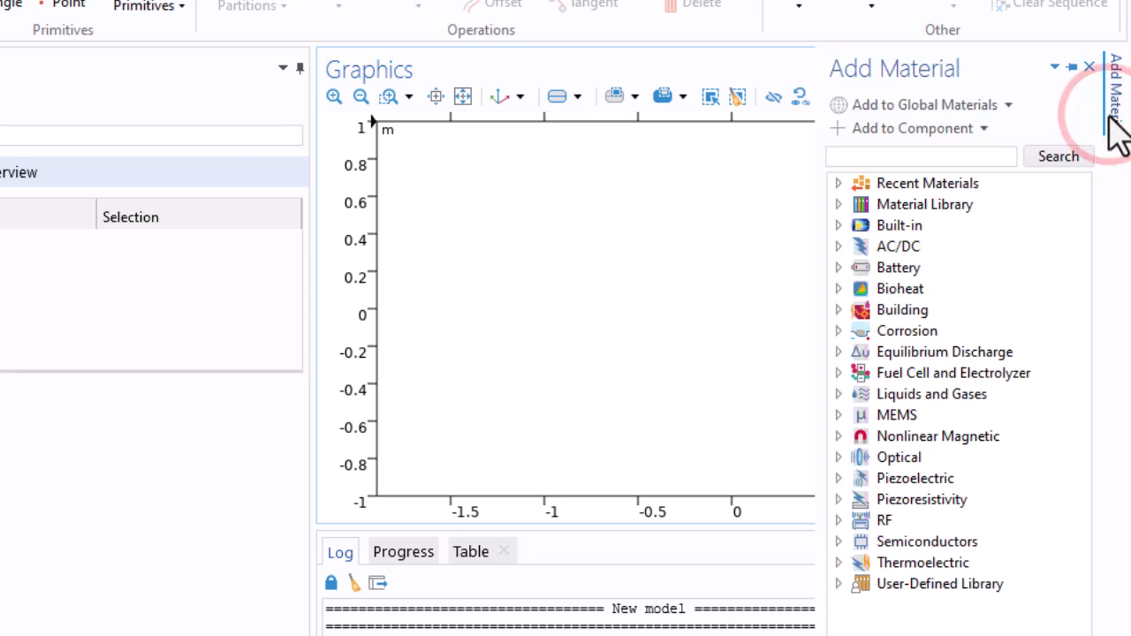
left_click(1071, 69)
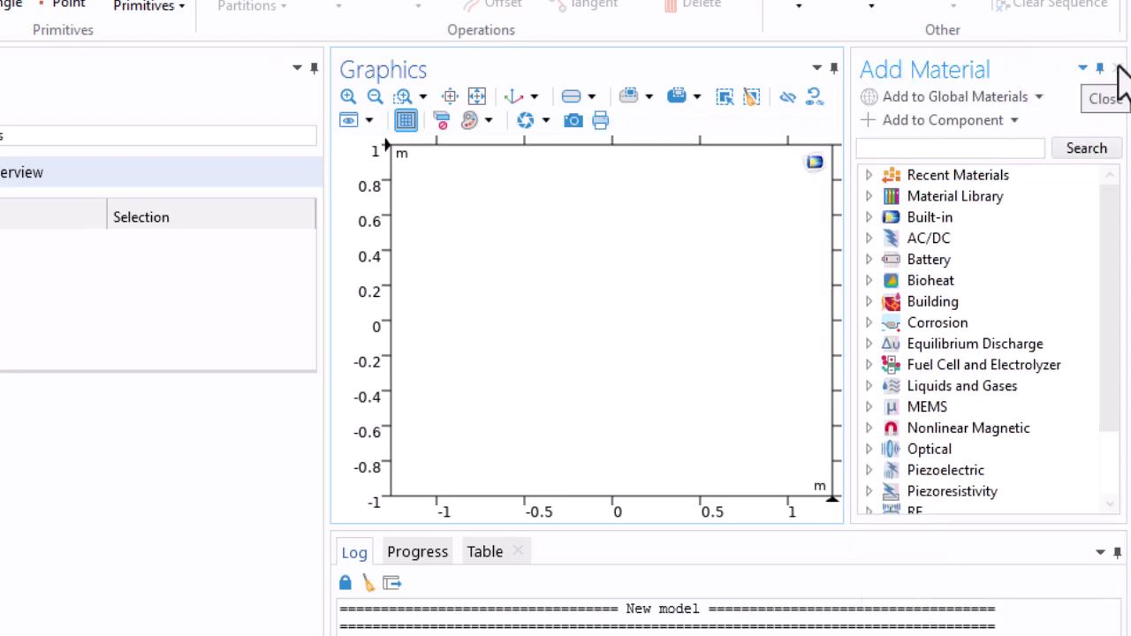
left_click(1116, 69)
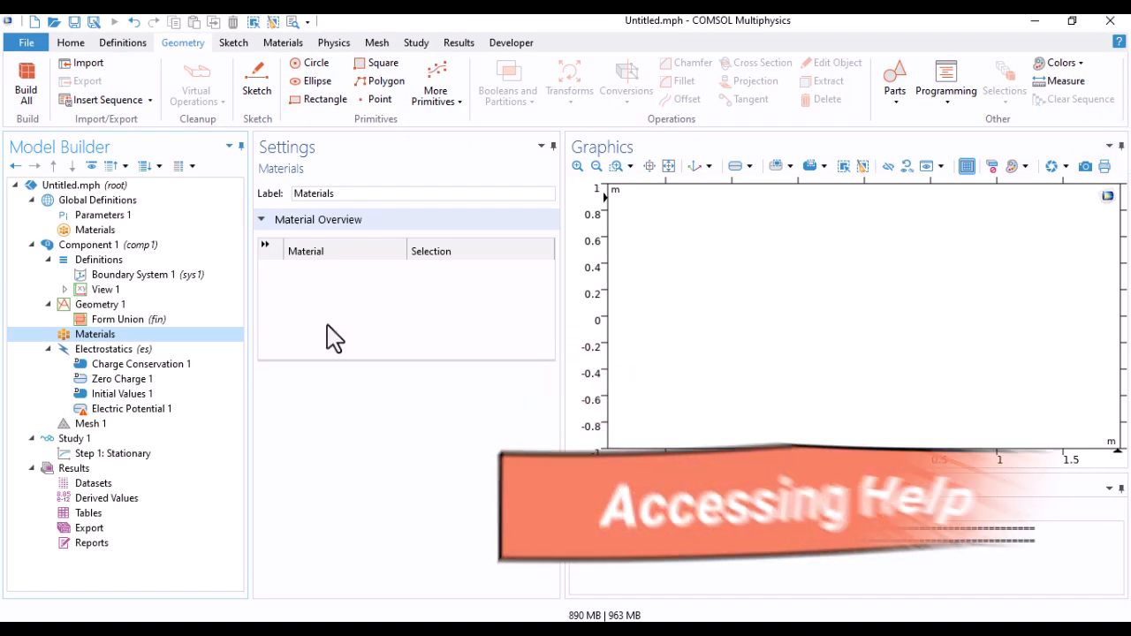
Call up the context help for the Charge Conservation 1 node under Electrostatics.
left_click(112, 364)
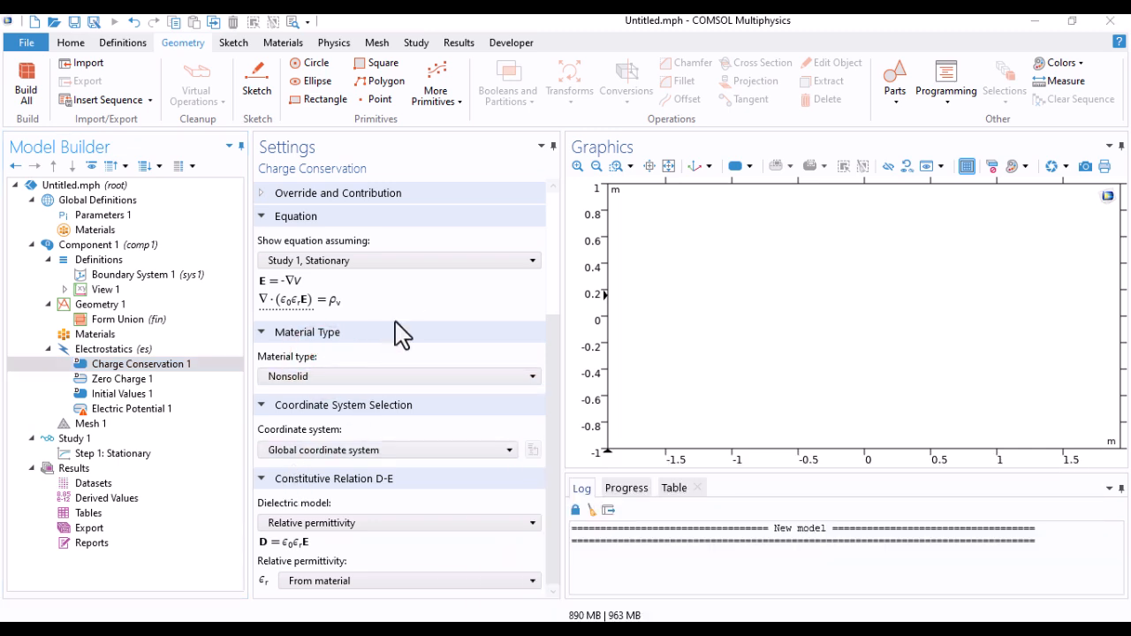
key("F1")
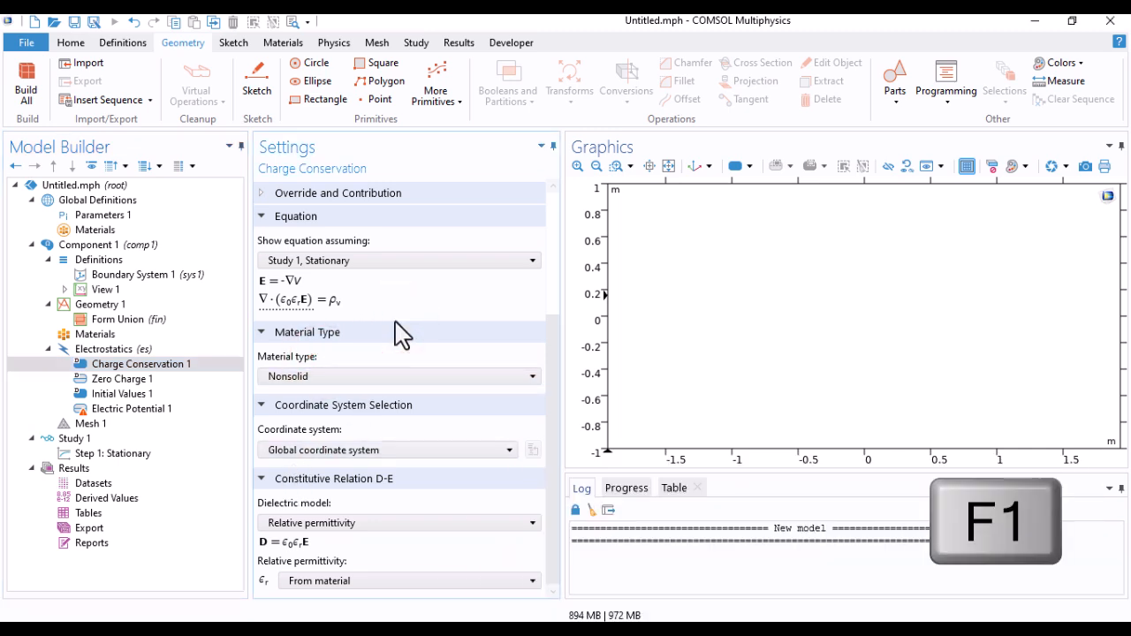